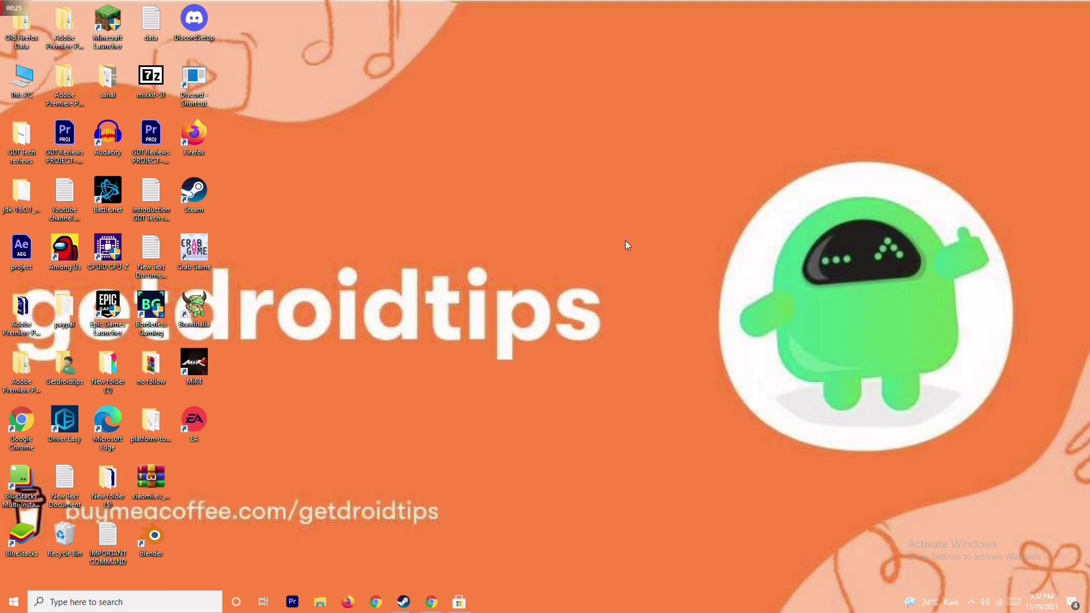
- Have Windows search automatically for a newer AMD Radeon RX 5700 driver in Device Manager
right_click(25, 98)
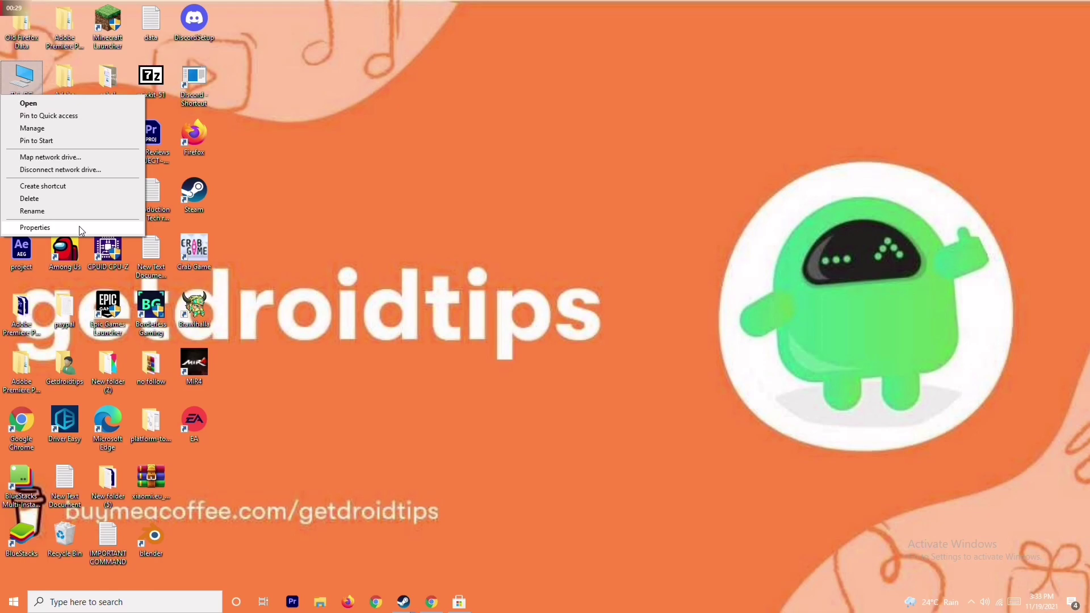
click(35, 228)
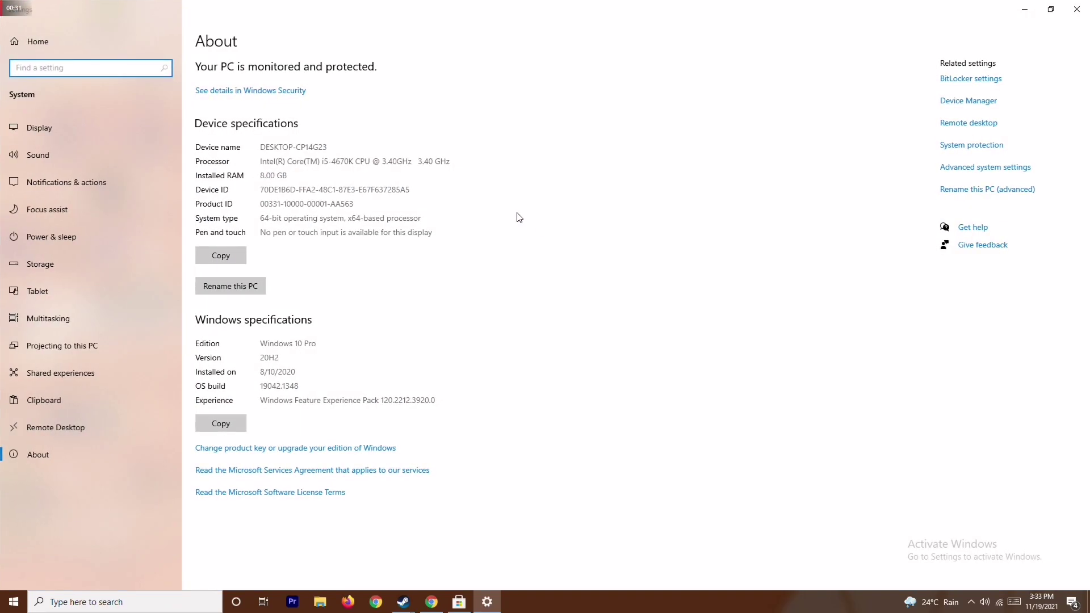
click(975, 102)
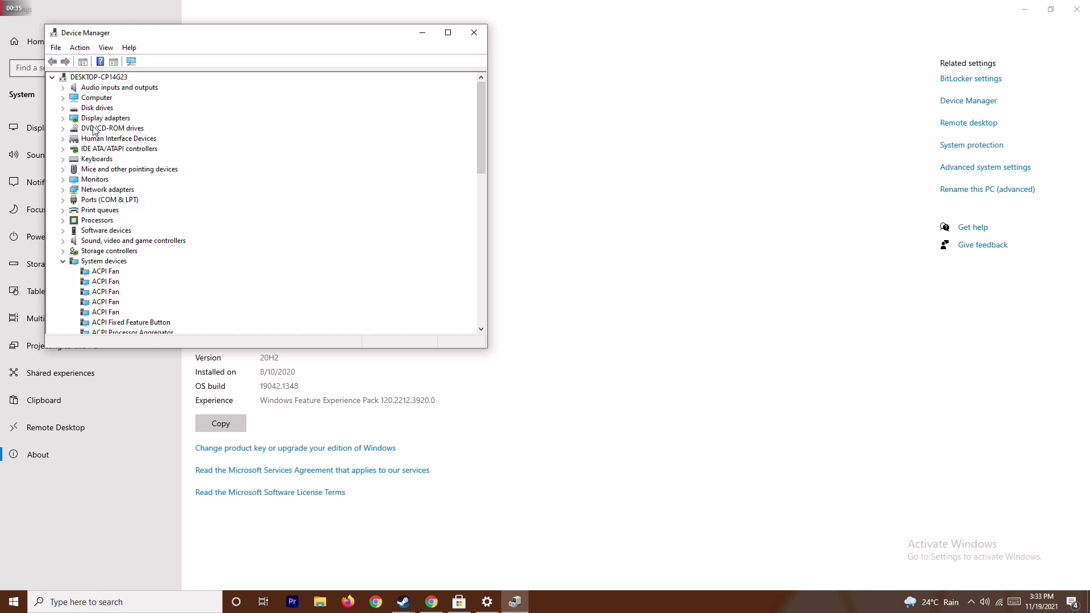
click(64, 121)
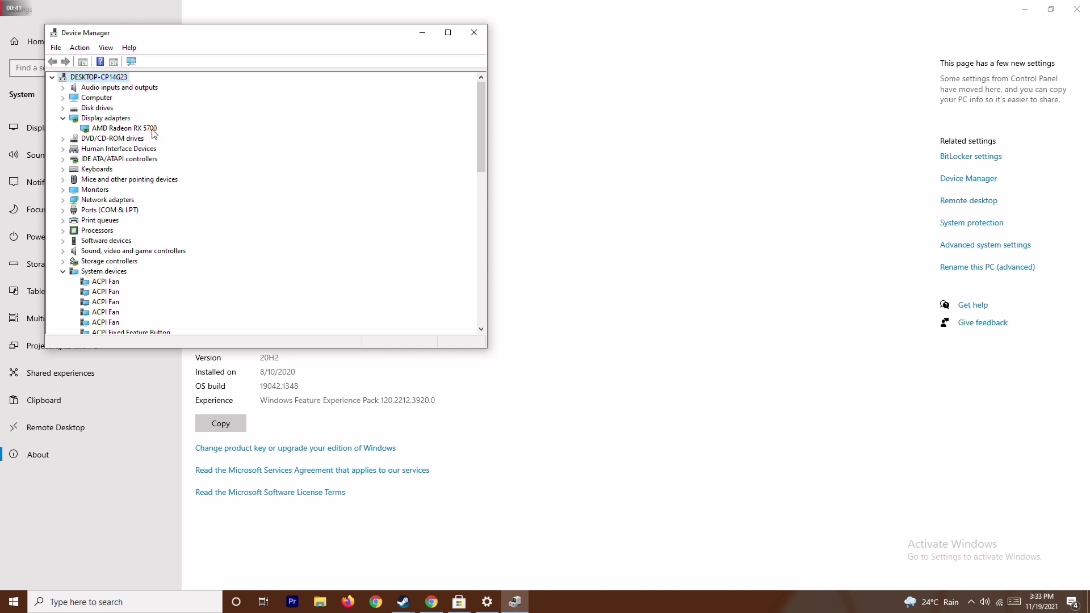
right_click(152, 134)
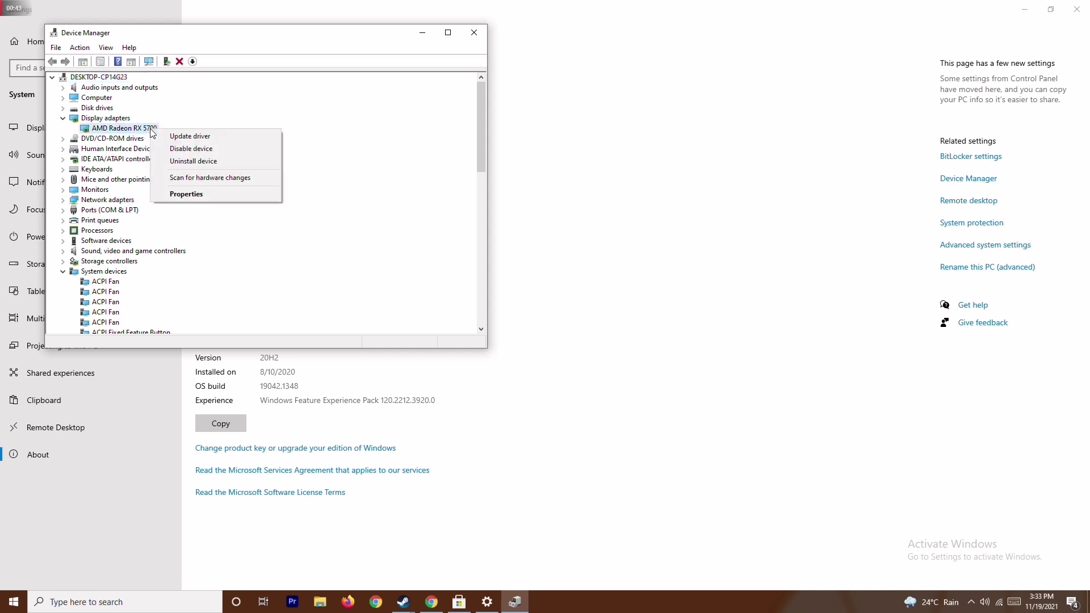
click(185, 137)
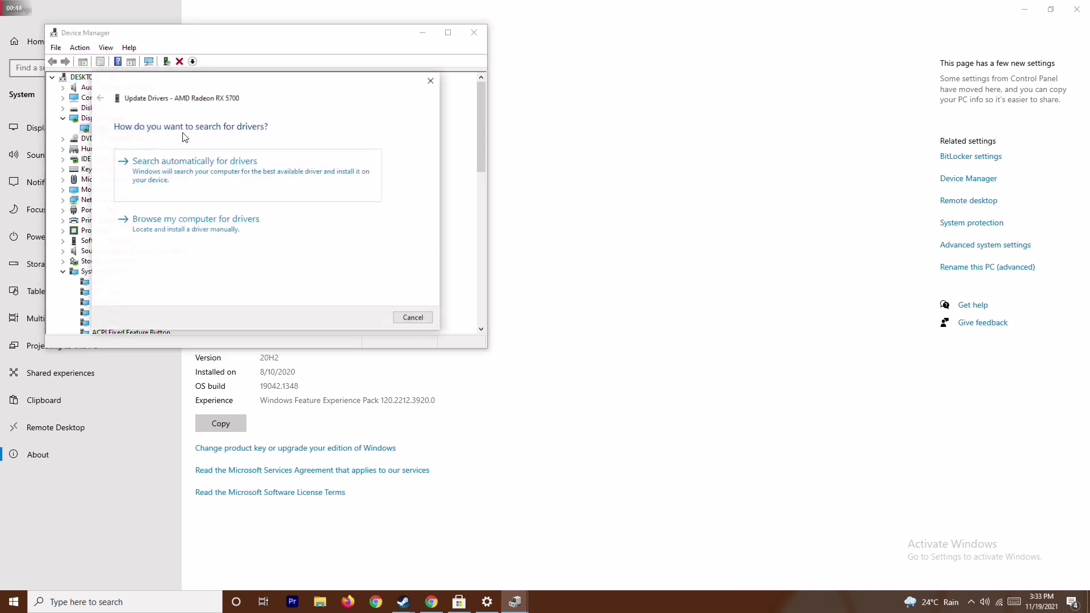
click(208, 169)
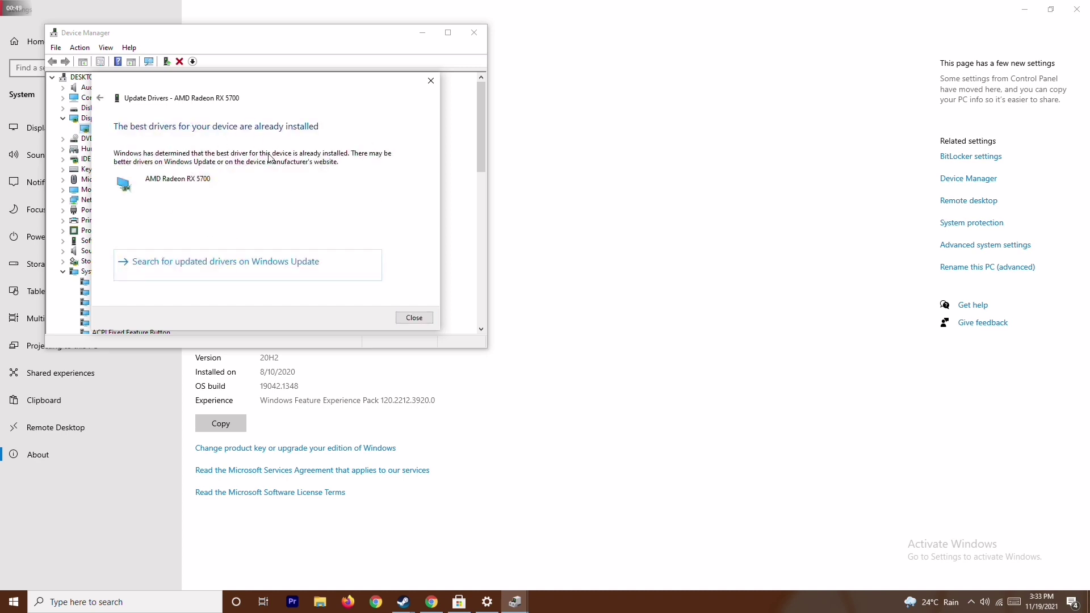
- Close the driver wizard, collapse the device groups, and close Device Manager and Settings
click(429, 81)
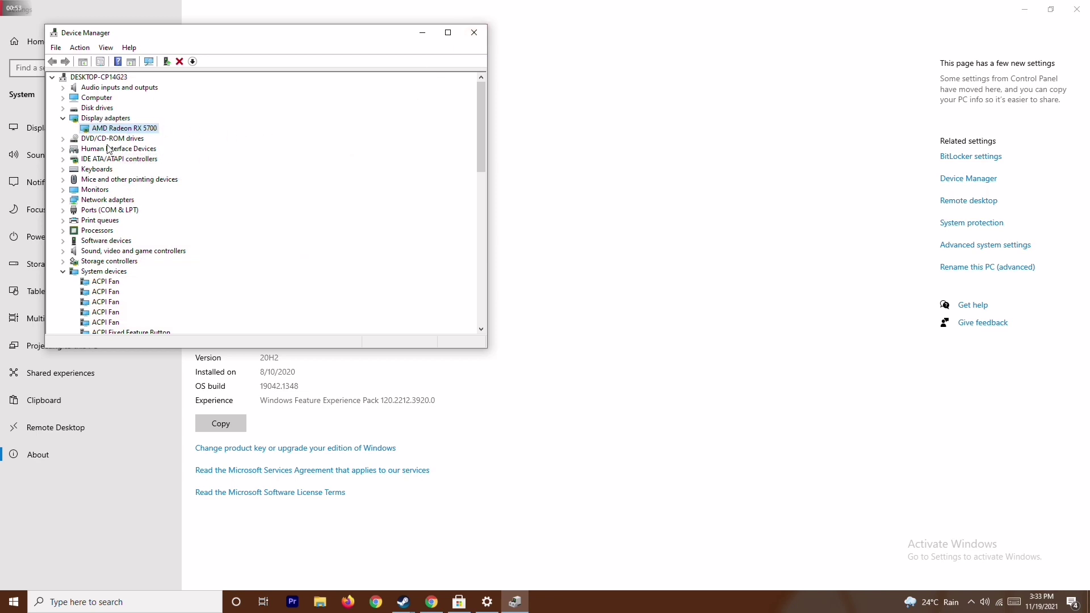
click(63, 118)
click(63, 261)
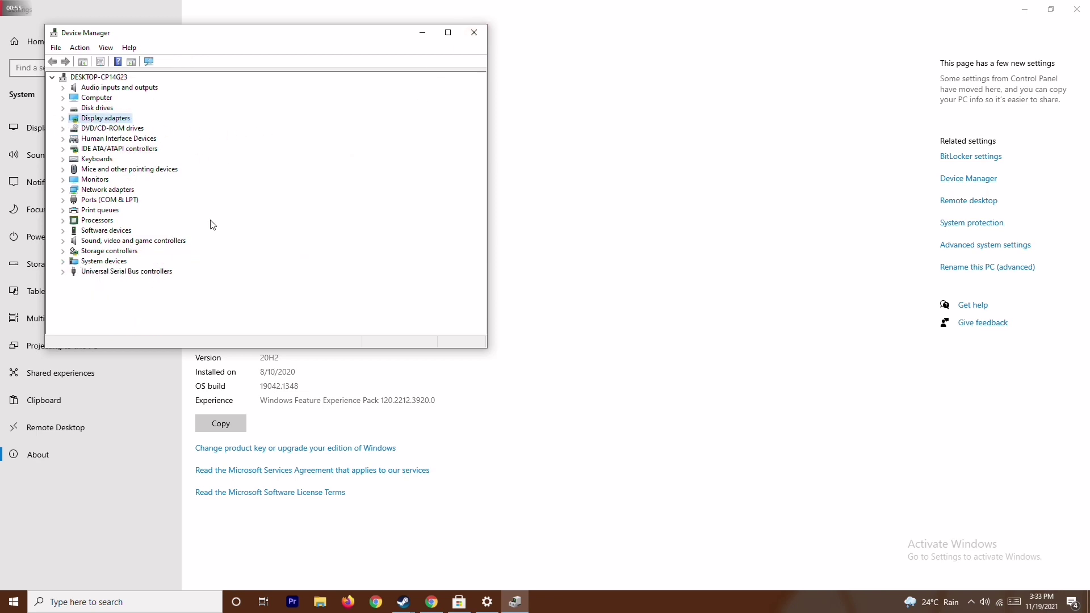
click(474, 32)
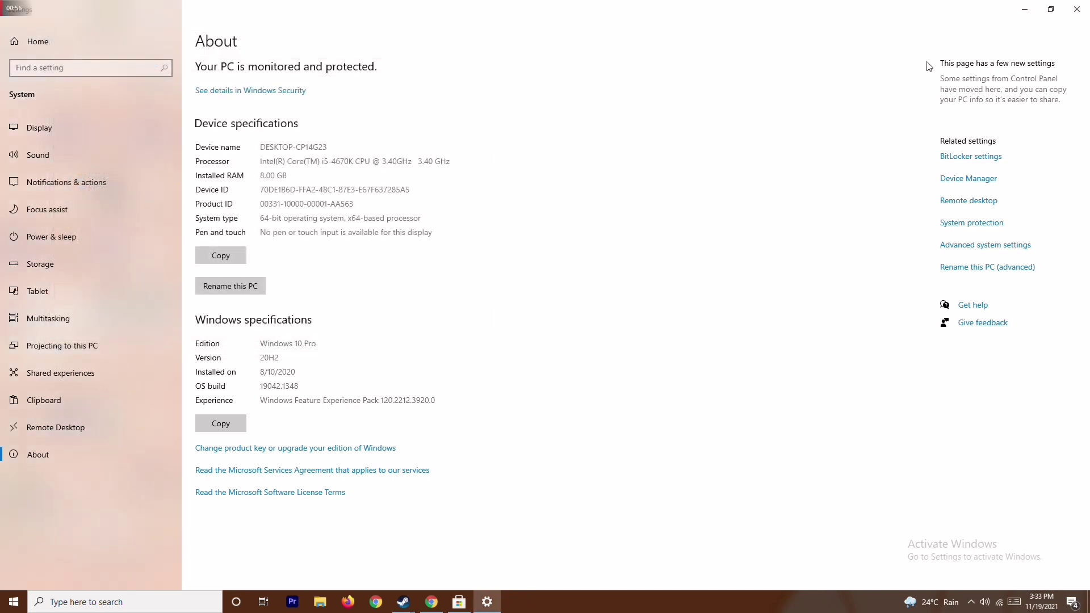
click(1077, 9)
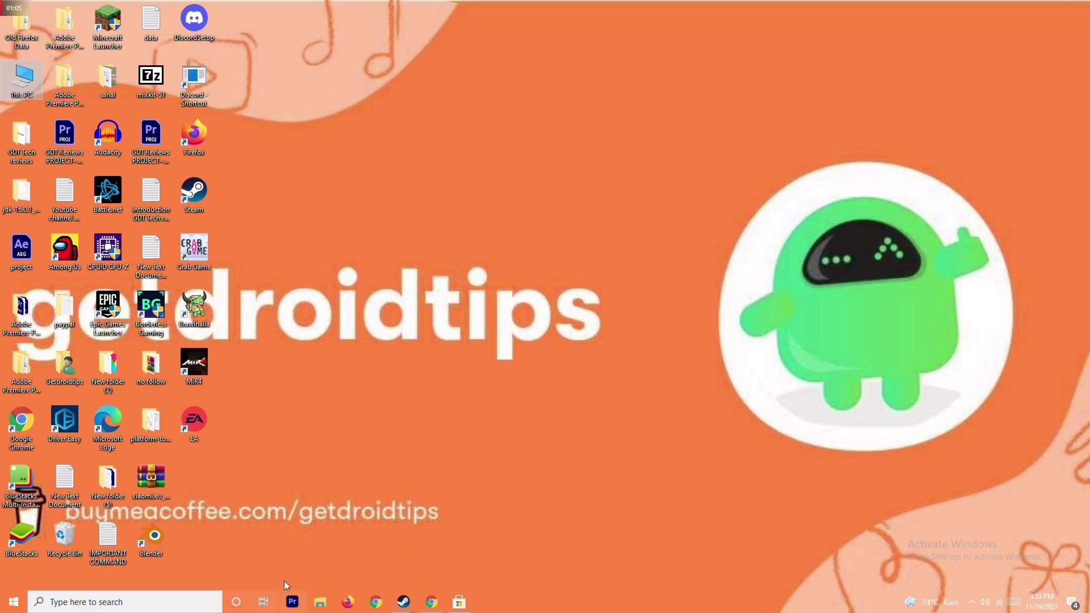
- Check for updates under Settings' Update & Security, then close Settings
click(101, 607)
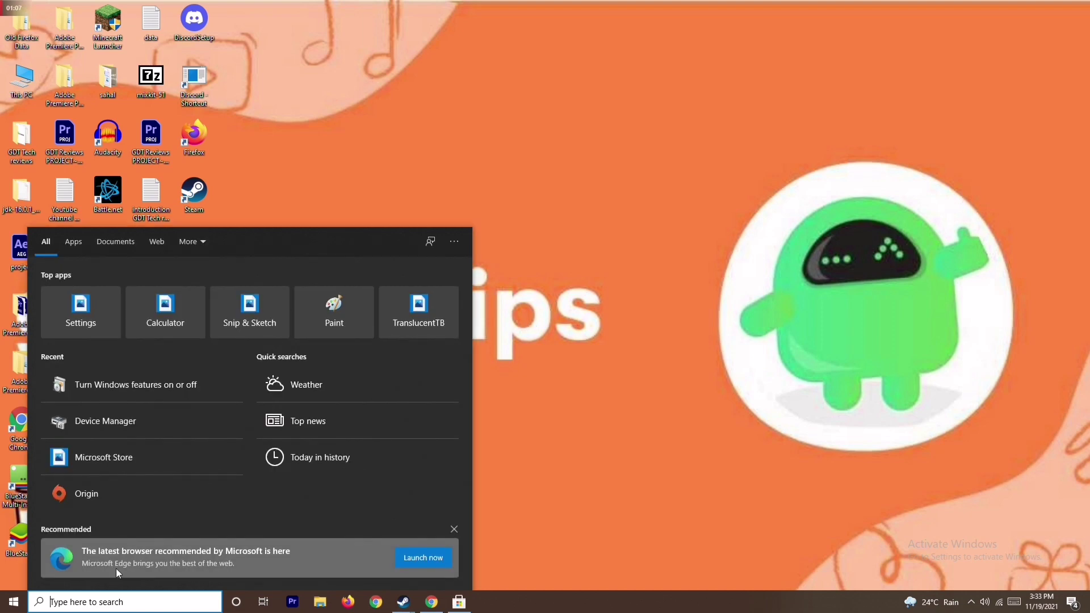
text(sett)
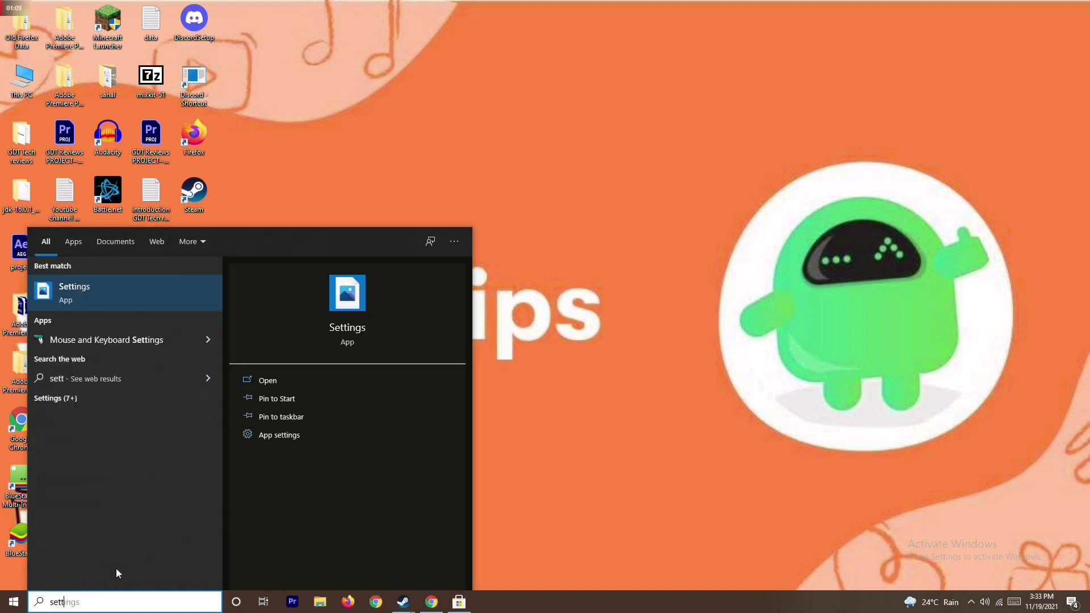
click(154, 294)
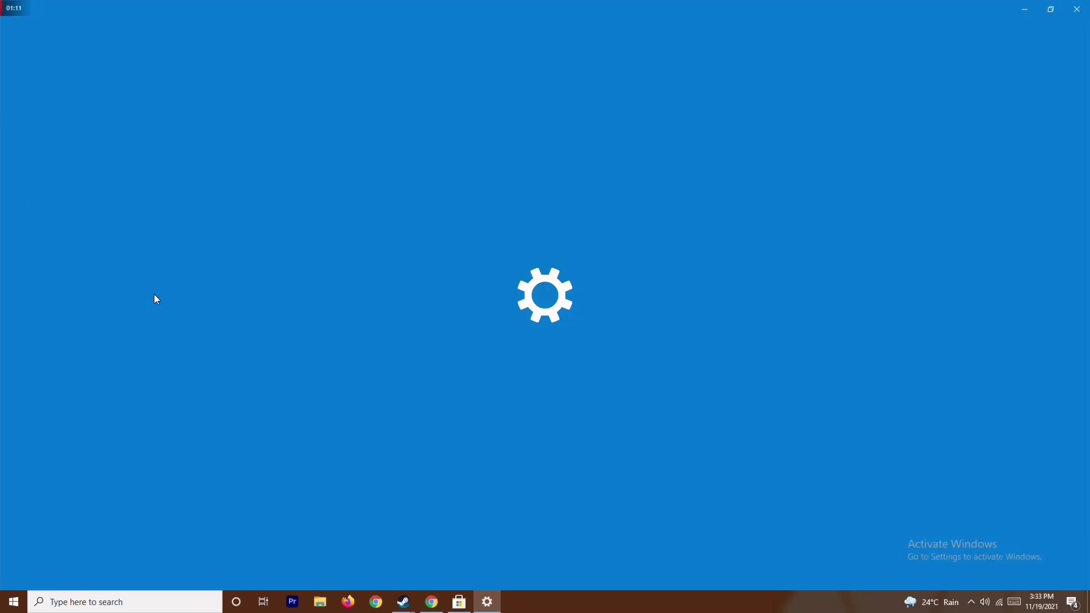
click(556, 306)
click(248, 120)
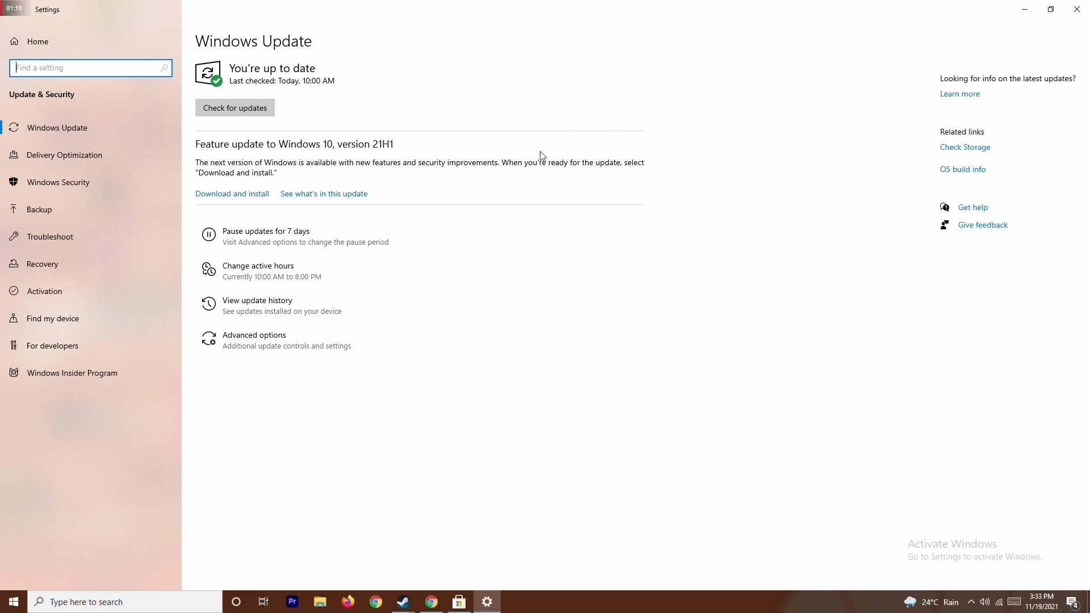
click(1076, 9)
right_click(666, 203)
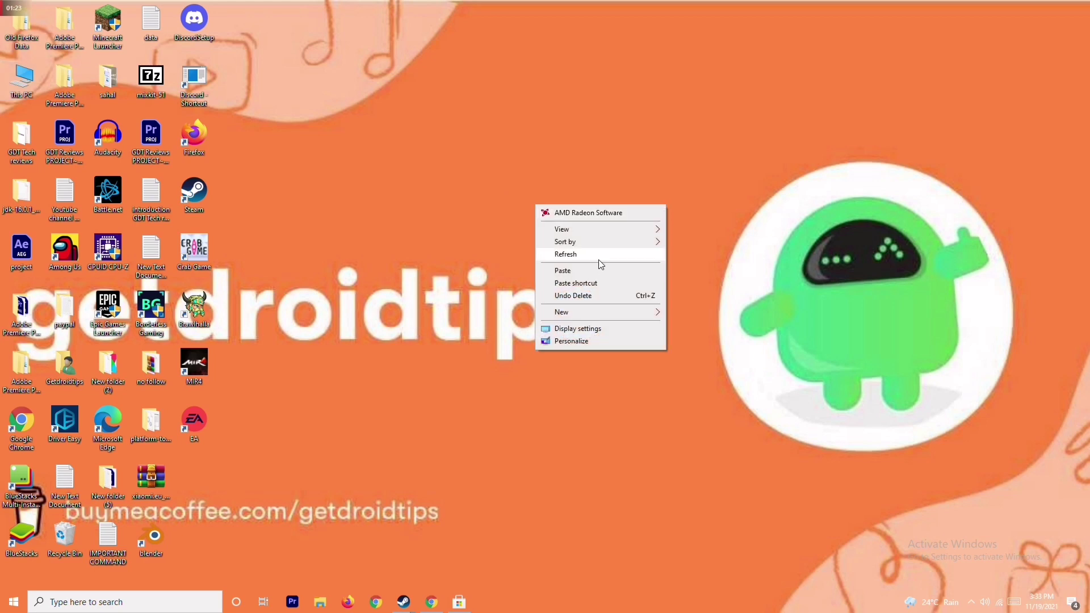
- Refresh the desktop, end the Microsoft Store task in Task Manager, and close it
click(598, 260)
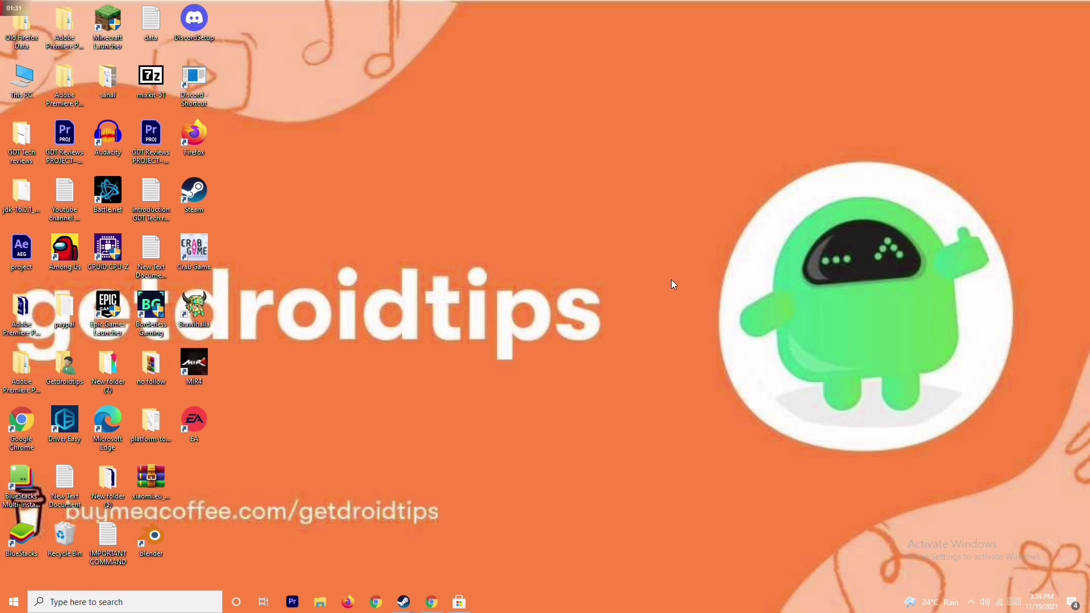
right_click(576, 604)
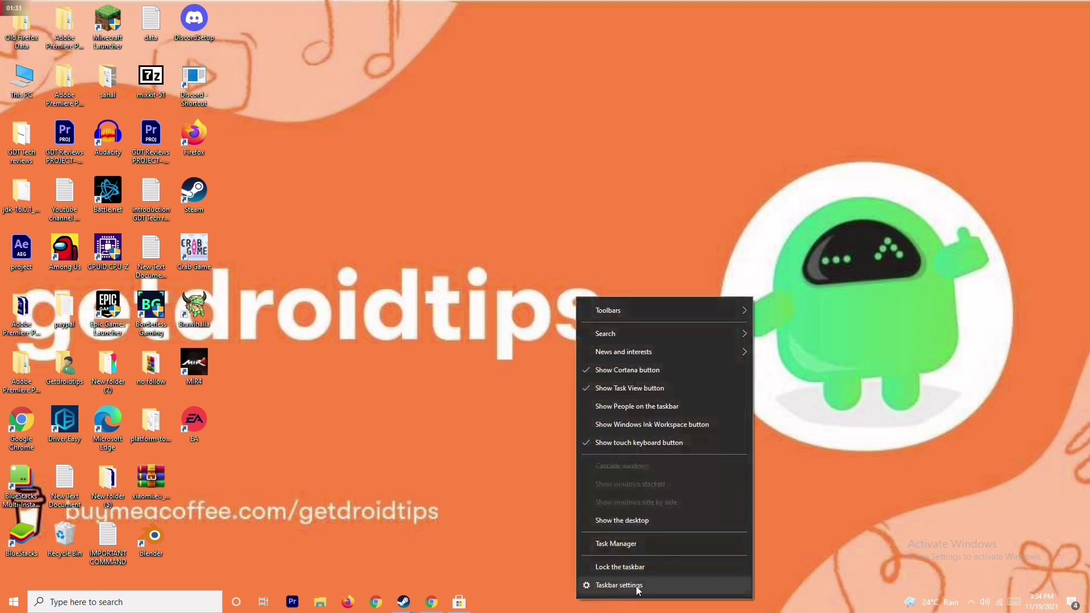
click(649, 545)
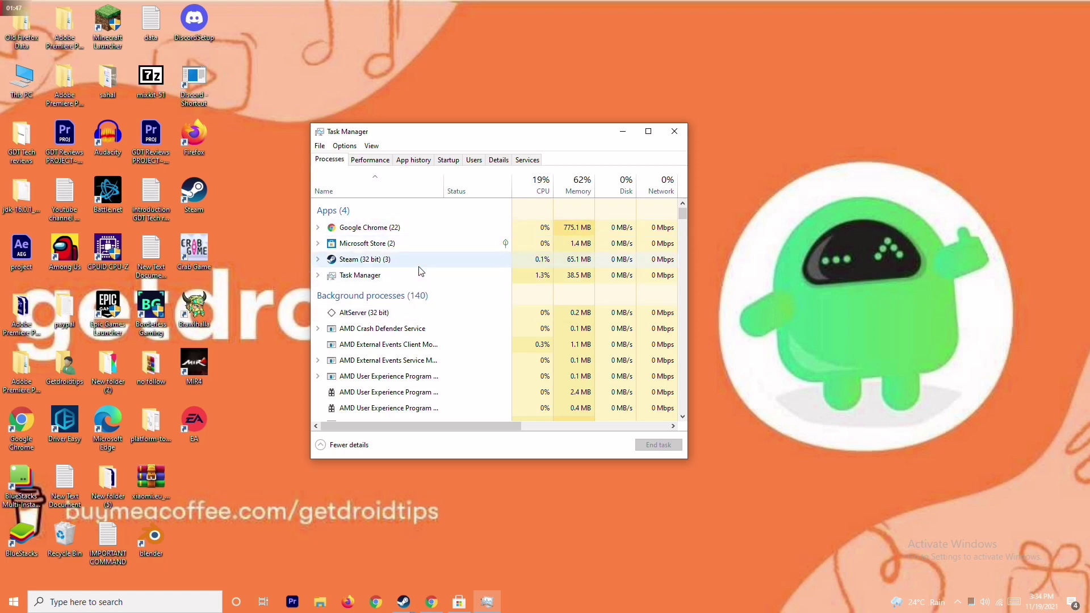
click(425, 243)
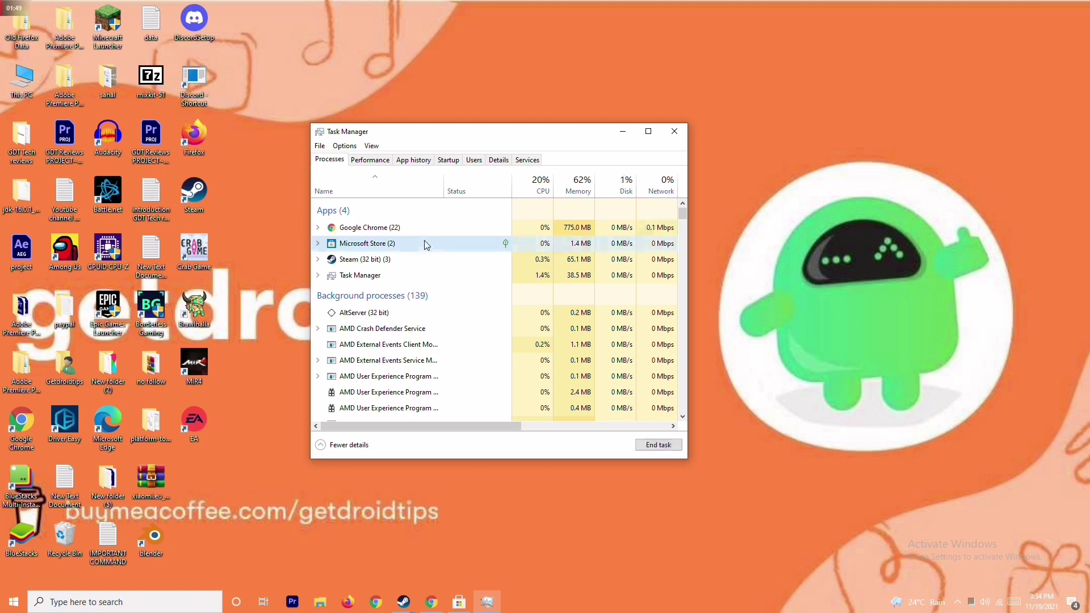
right_click(464, 247)
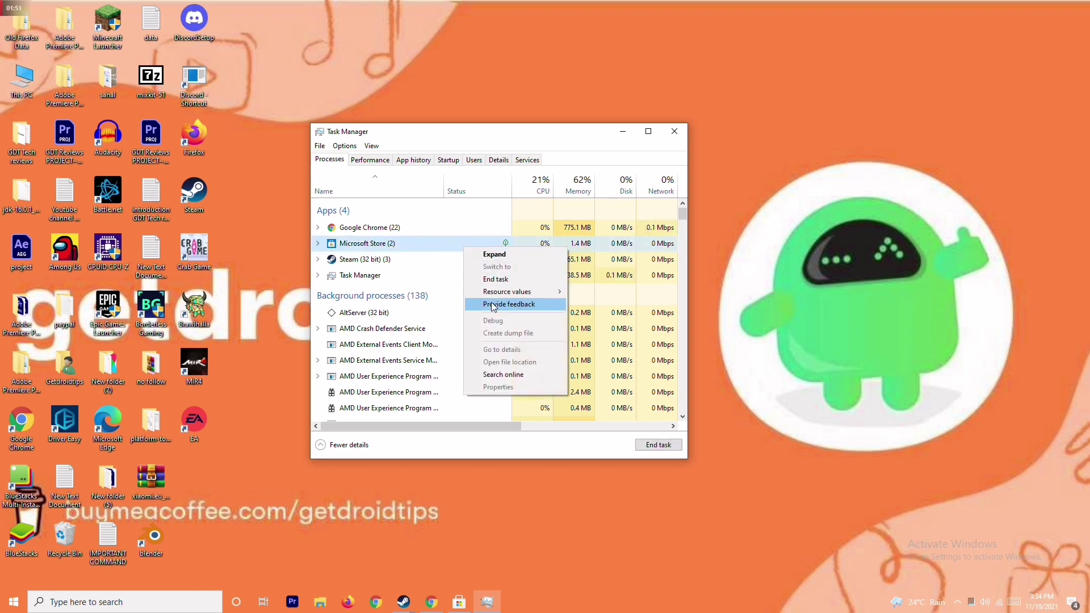
click(495, 280)
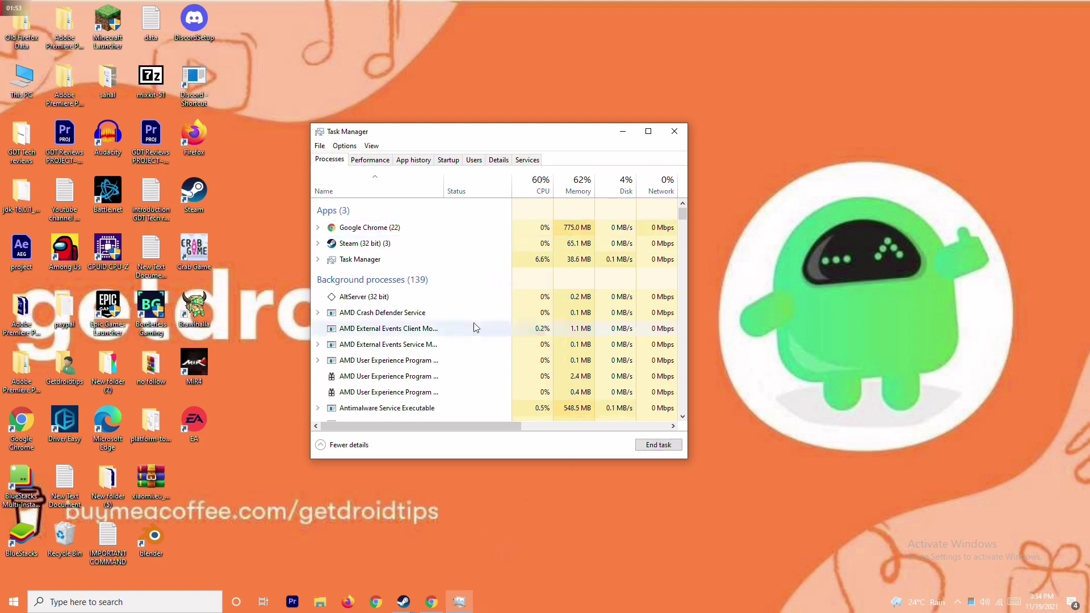
click(679, 133)
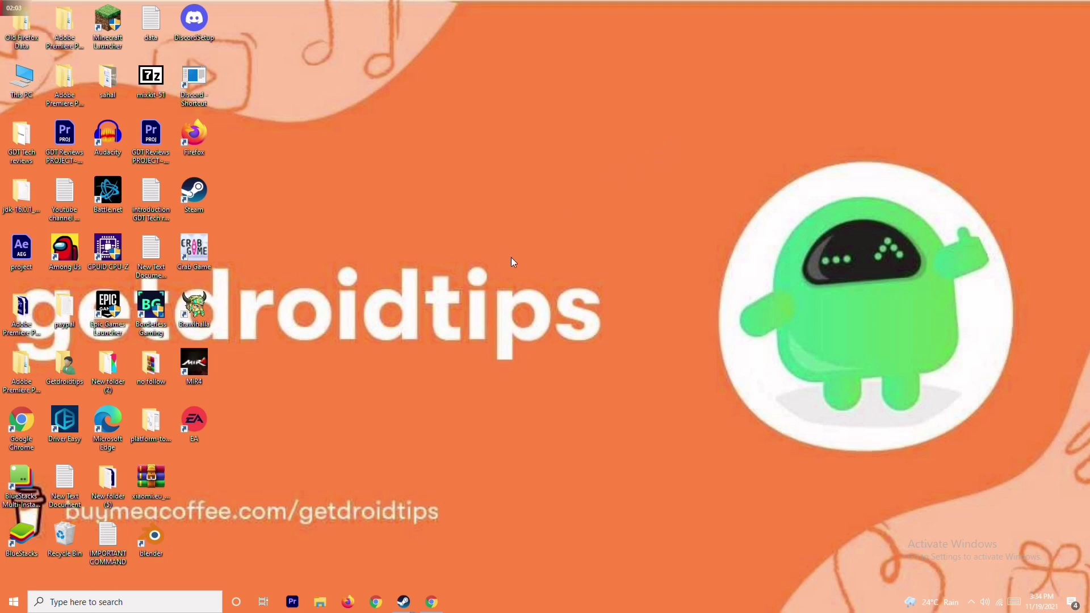
- Open and close the Crab Game desktop shortcut's properties
right_click(195, 264)
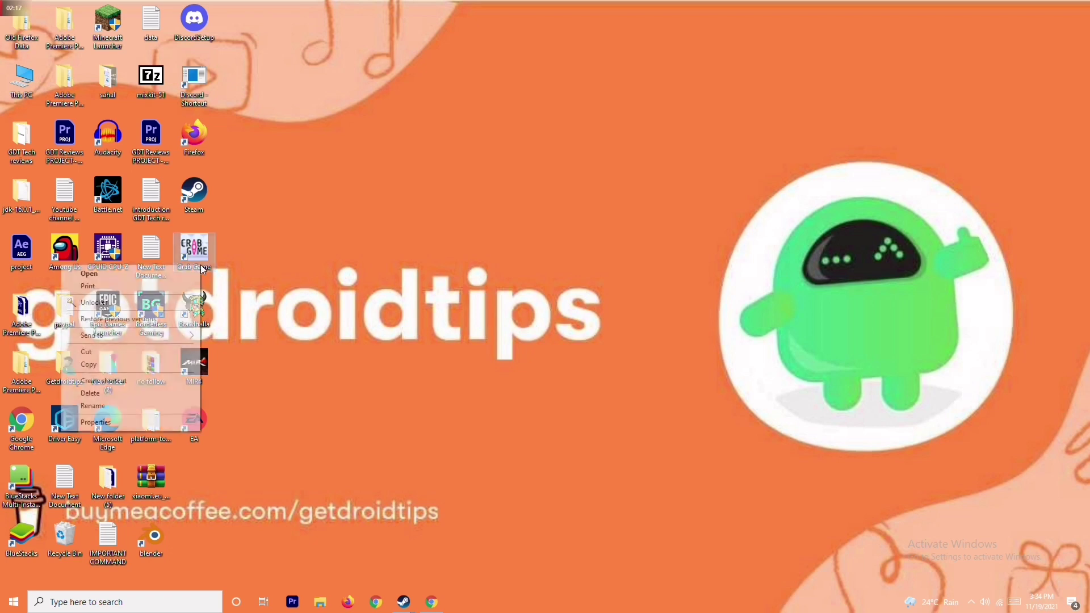
click(264, 250)
right_click(201, 251)
click(213, 267)
right_click(191, 265)
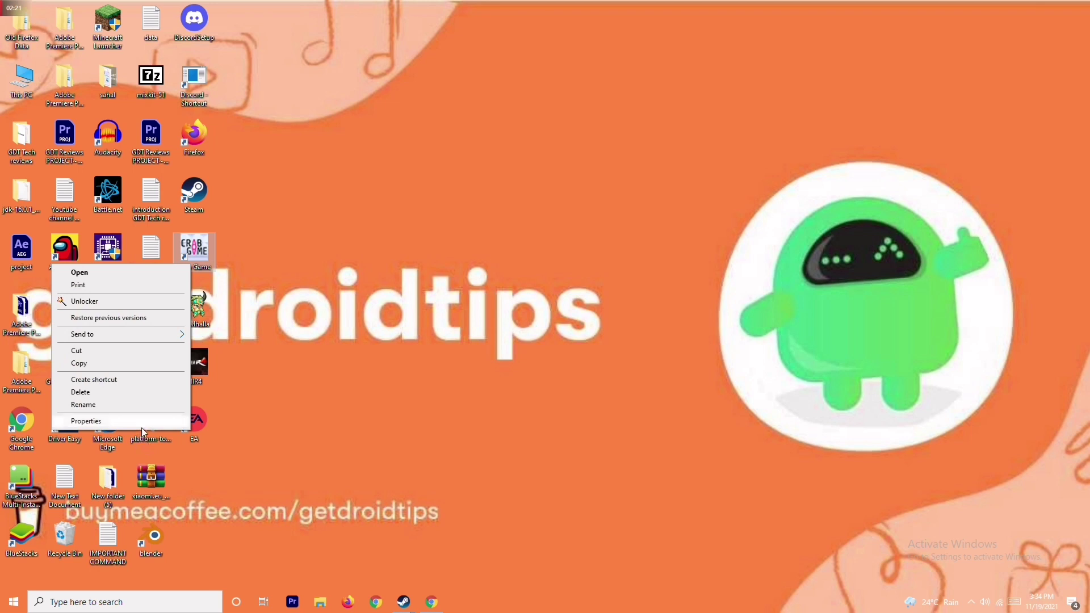
click(141, 427)
click(392, 273)
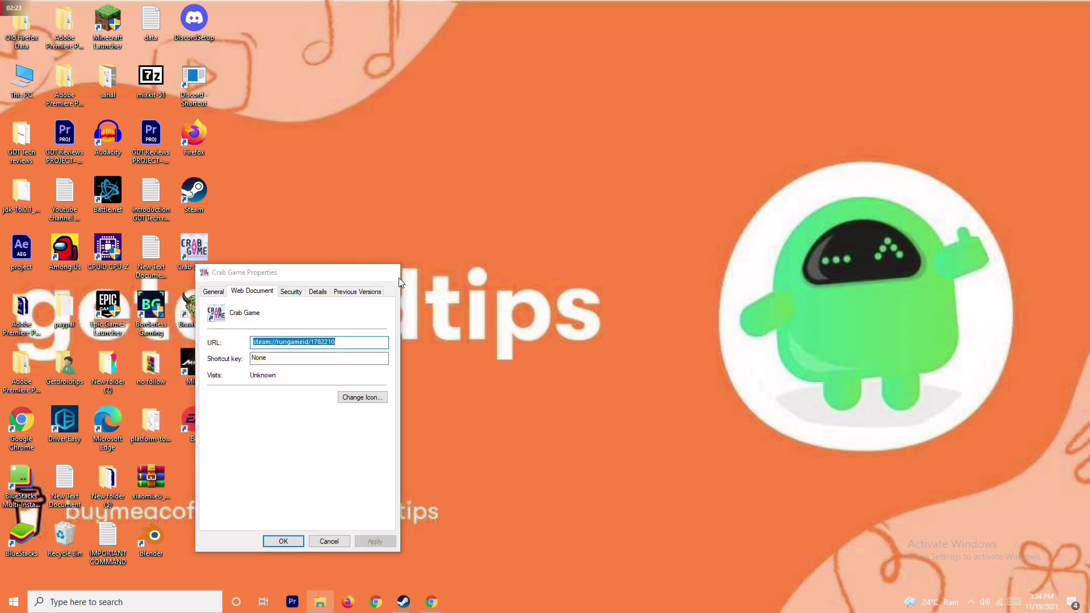
- Browse Crab Game's local files from its Steam properties to open the install folder
mouse_move(404, 607)
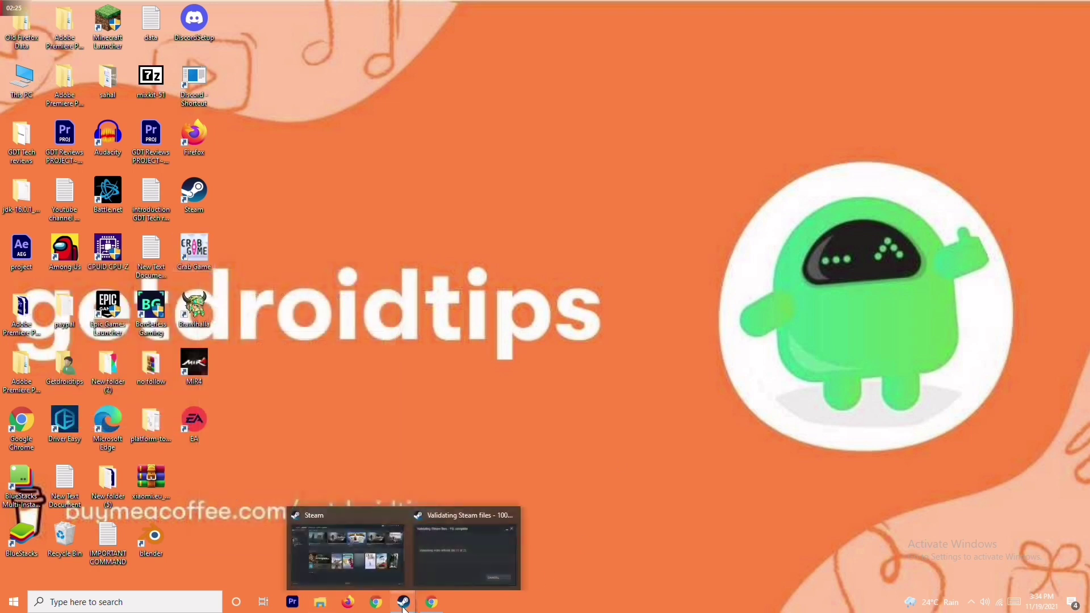
click(377, 542)
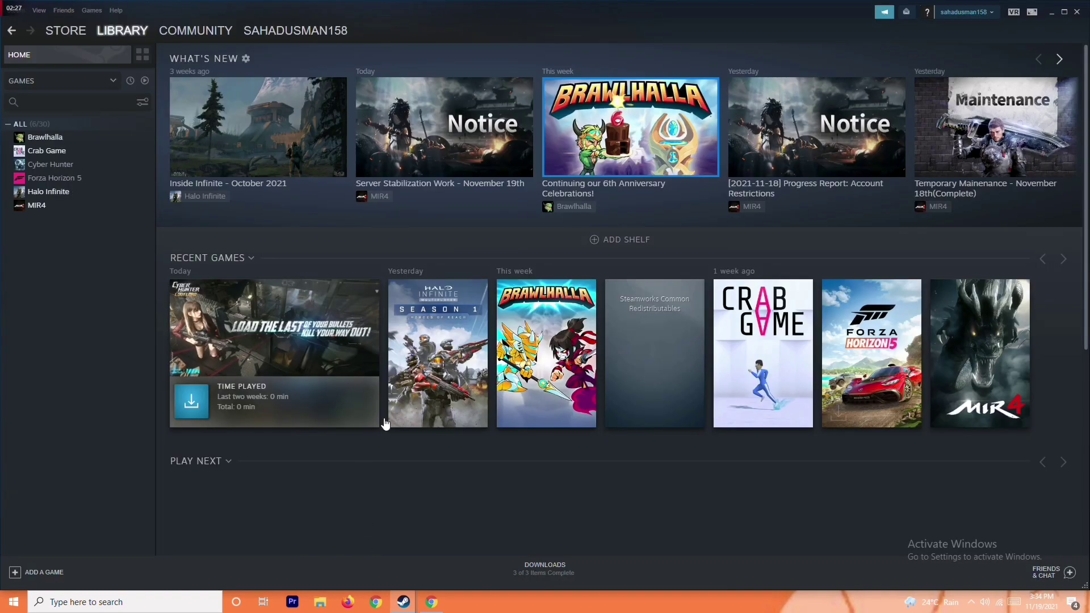
right_click(105, 152)
click(142, 219)
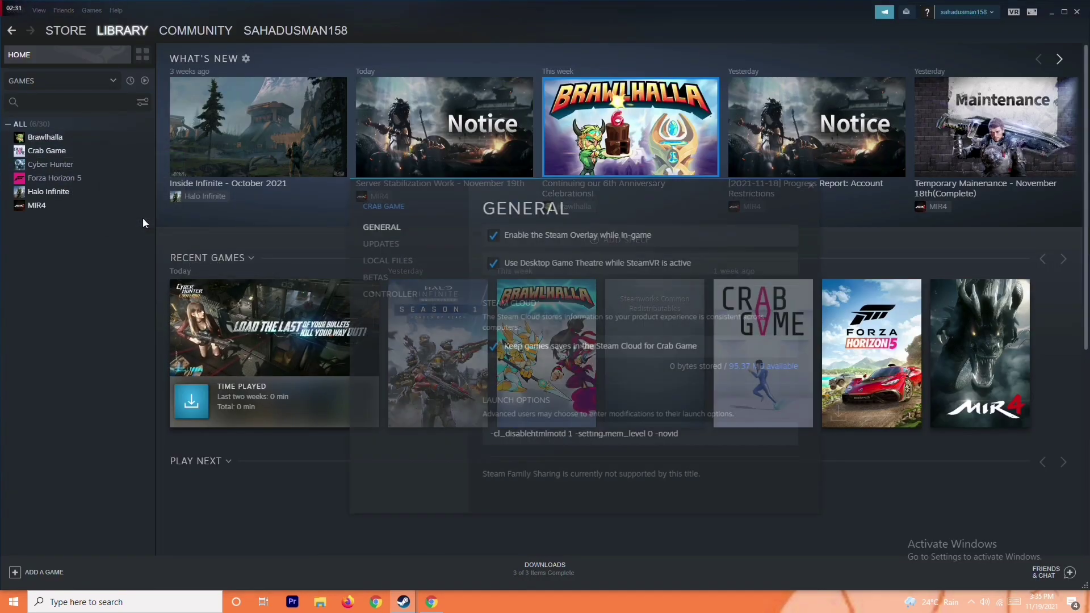
click(412, 260)
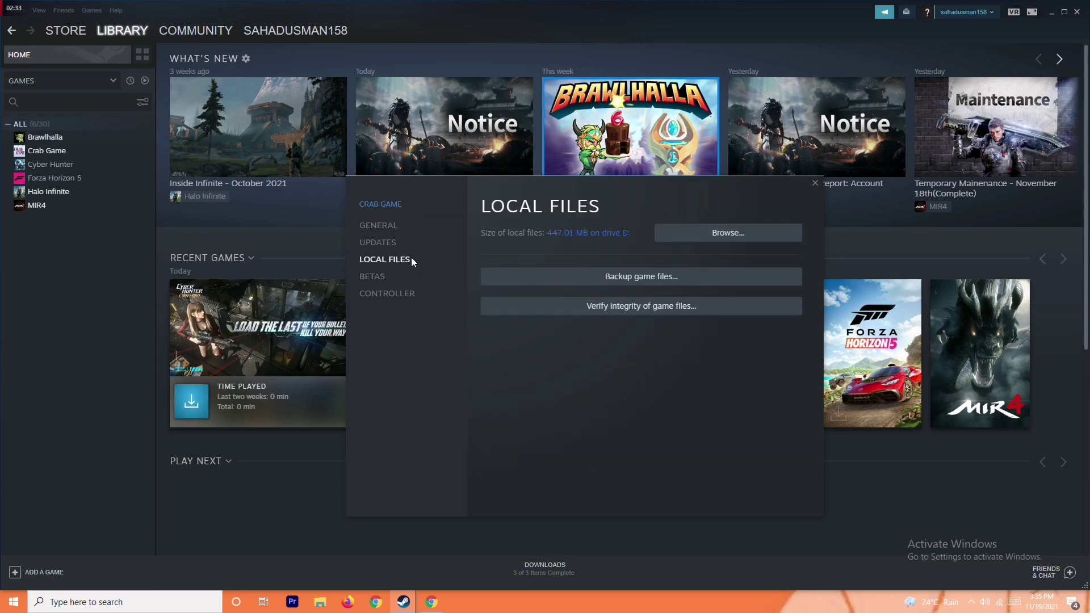
click(722, 231)
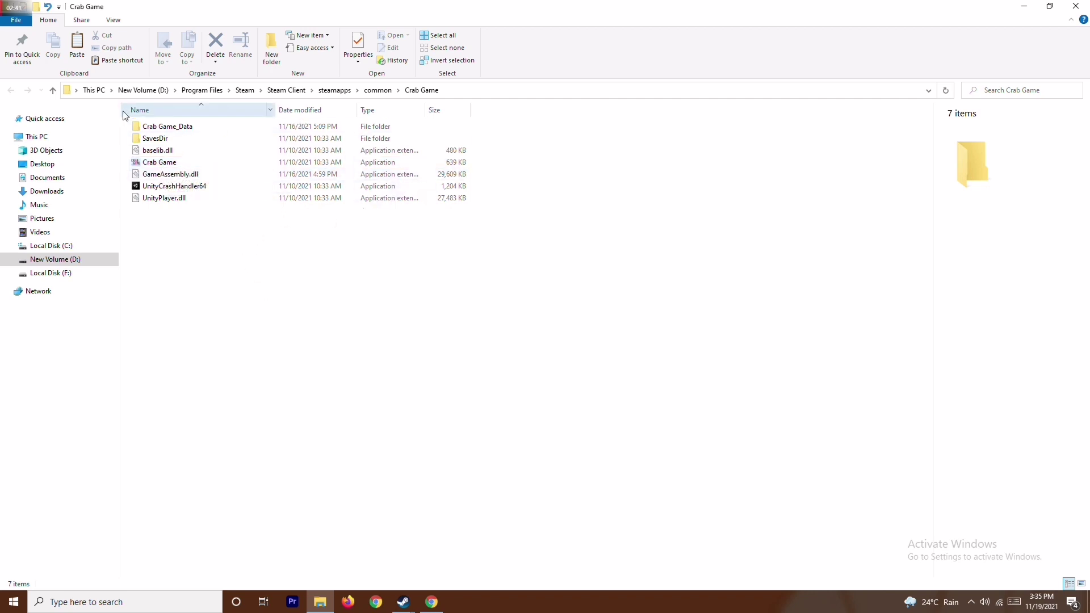
click(174, 164)
- Run Crab Game.exe as administrator, then close the install folder window
right_click(181, 162)
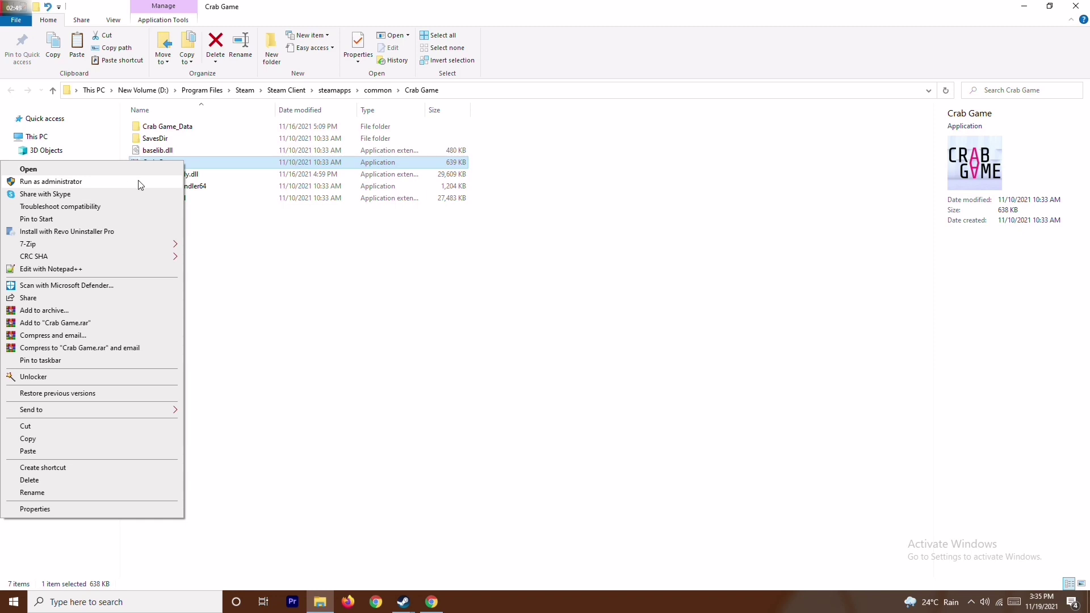
click(355, 274)
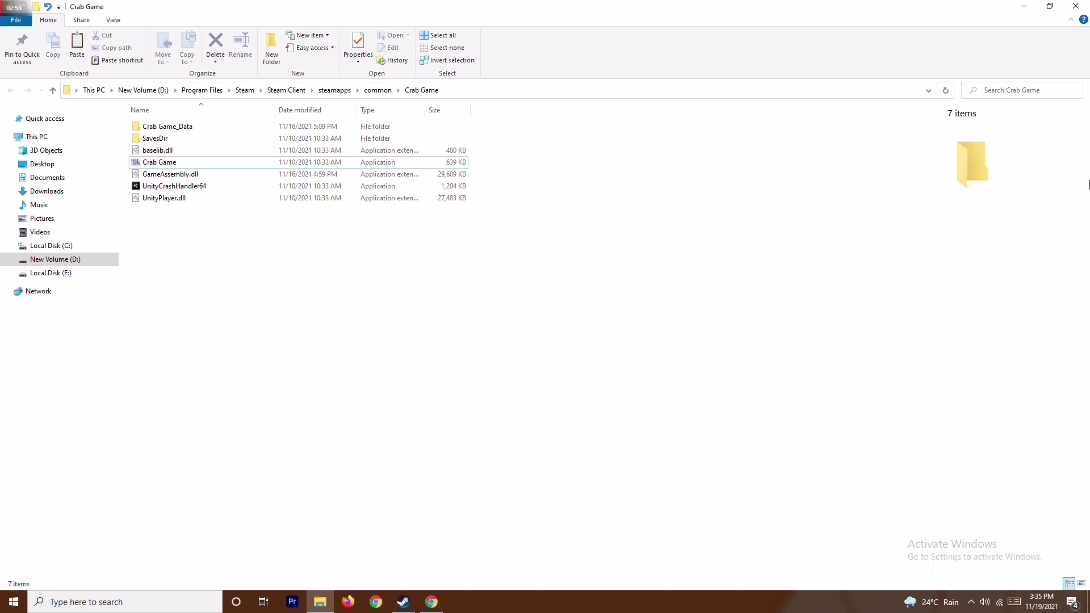
click(1076, 6)
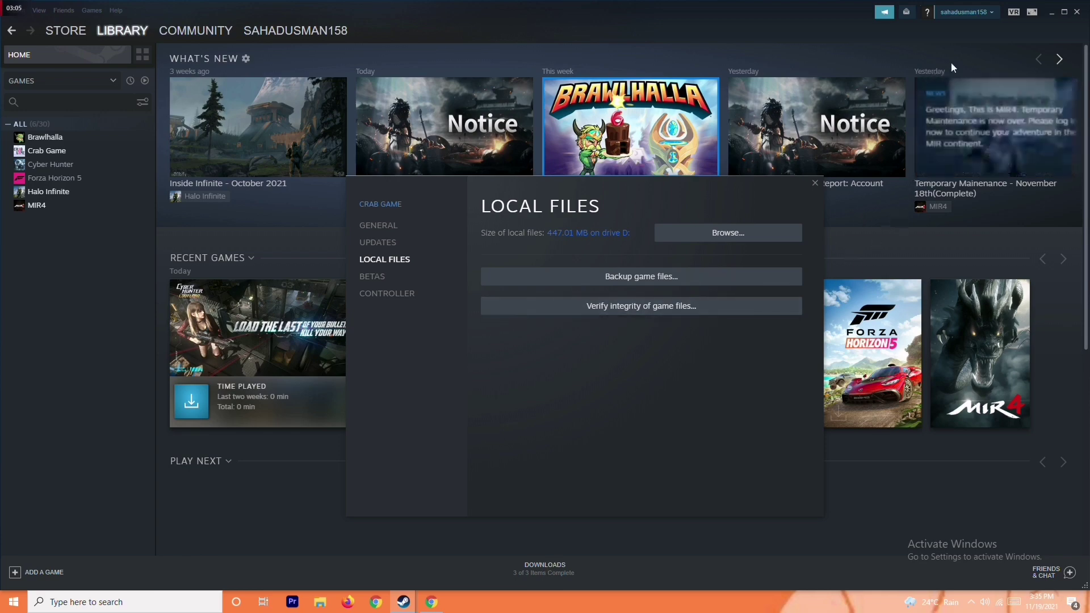
- Minimise Steam, close Crab Game's properties, and open the taskbar search
click(1051, 12)
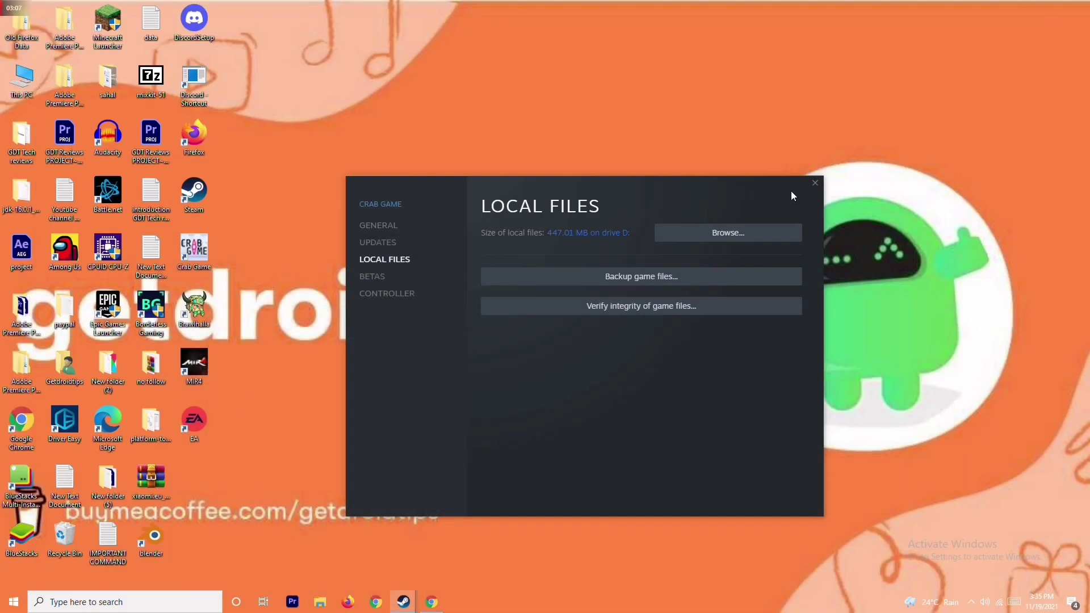
click(814, 183)
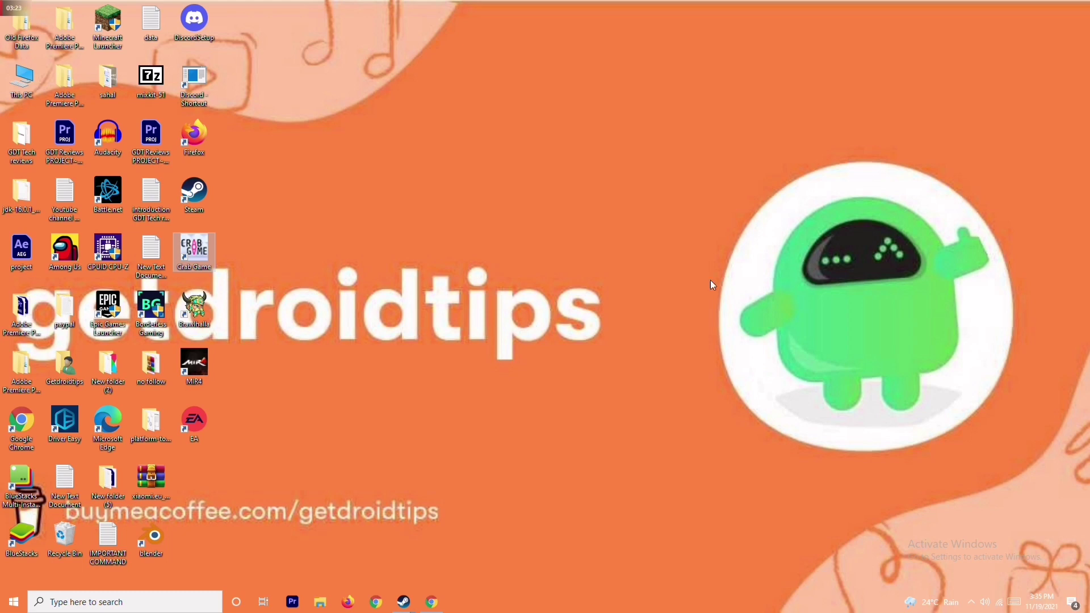
click(130, 603)
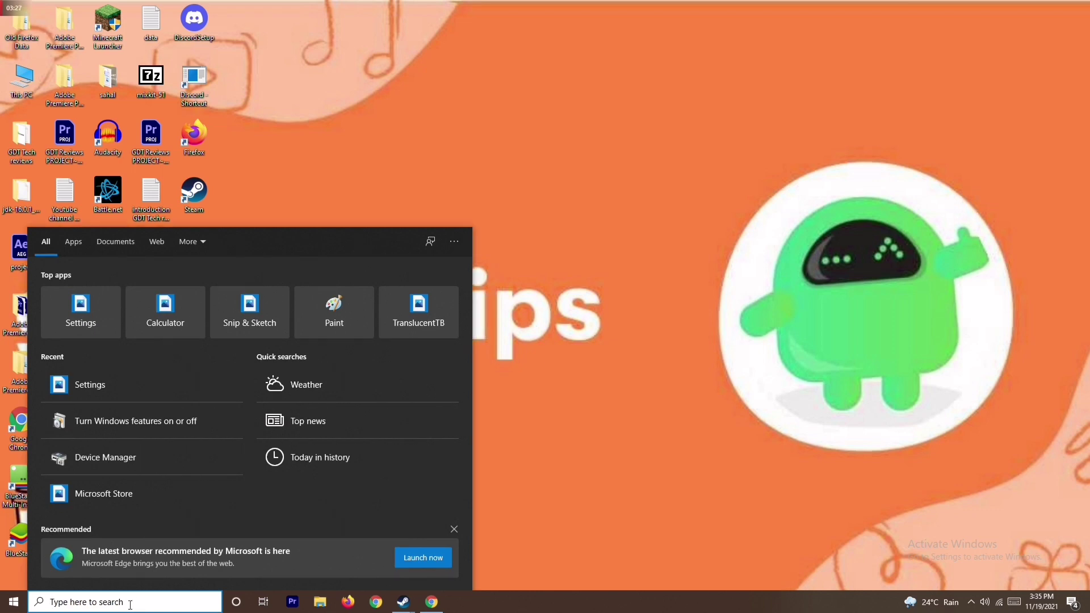
- Turn Windows Defender Firewall off for private and public networks, found by searching 'windows'
text(windows)
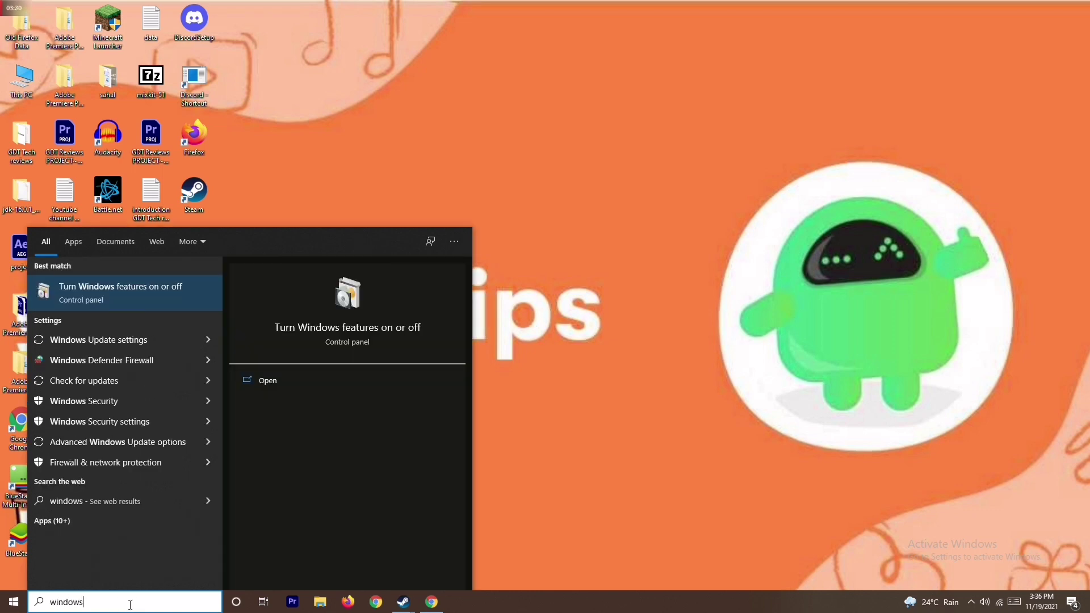
click(156, 360)
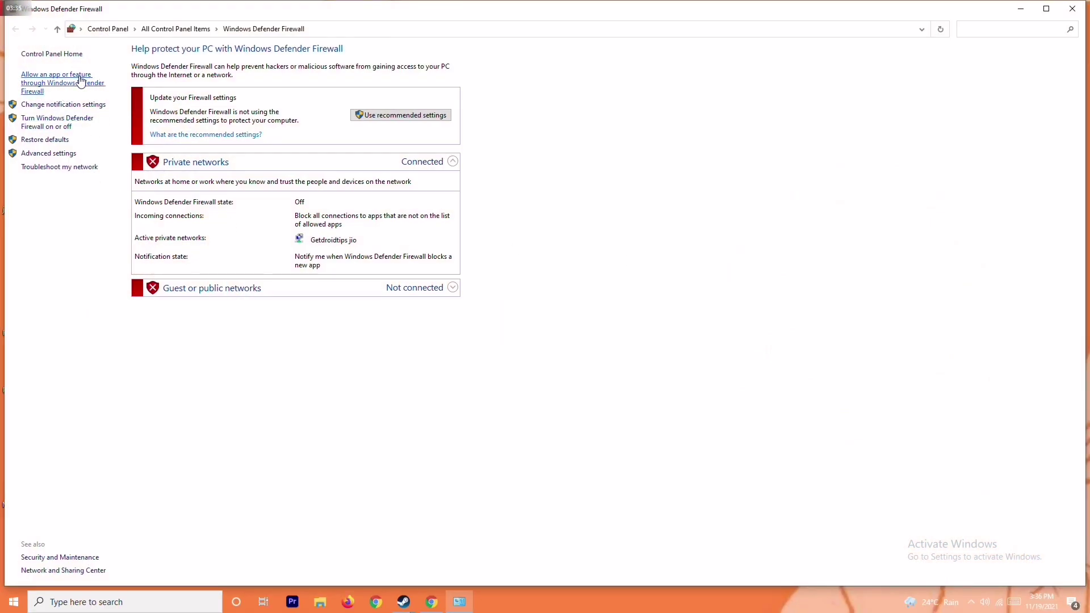
click(62, 119)
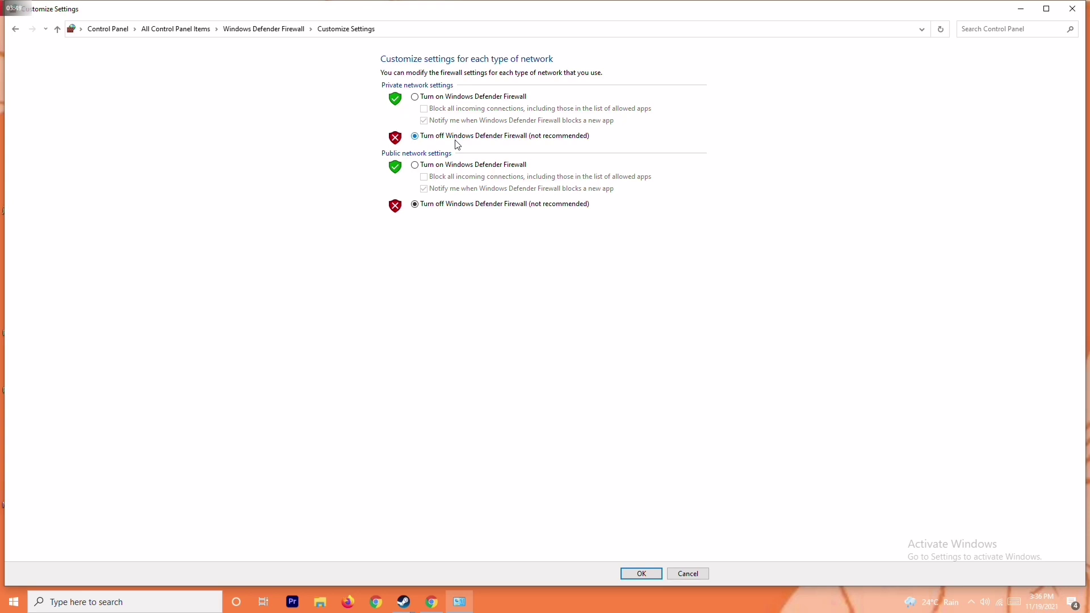
click(434, 97)
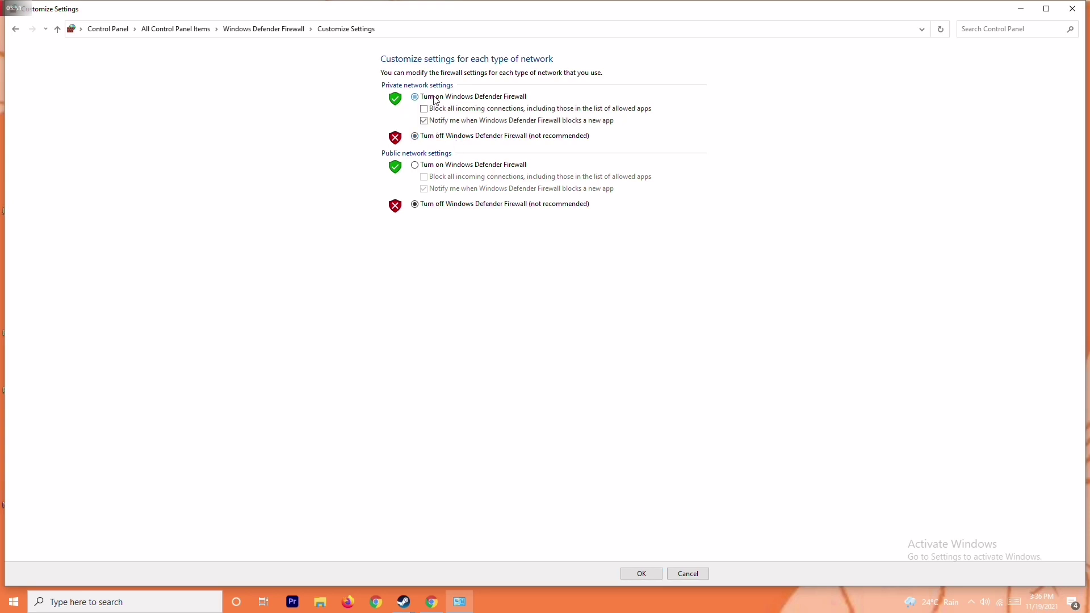
click(443, 139)
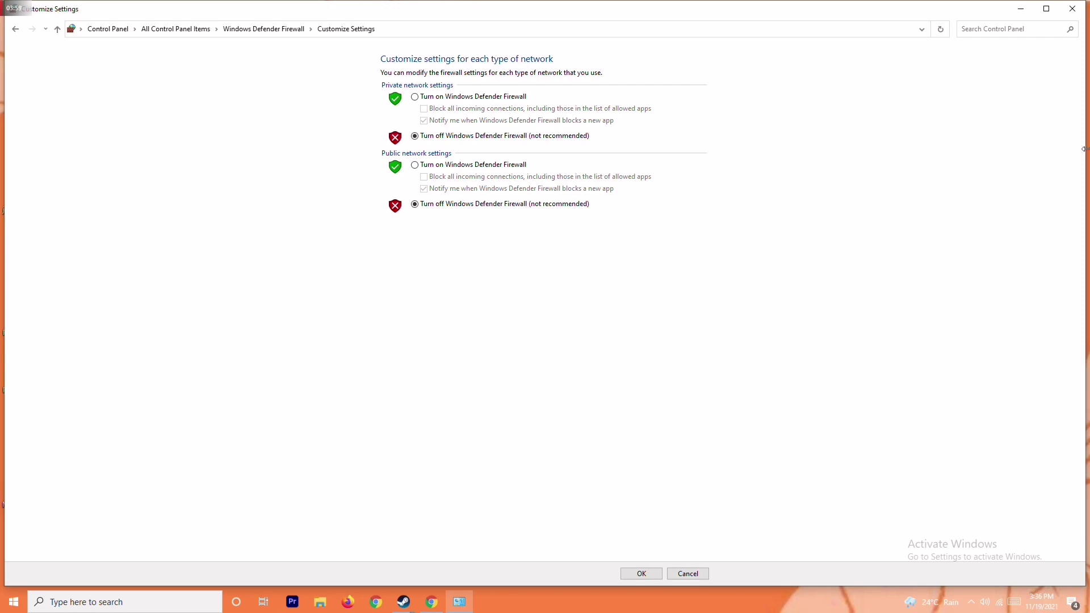
click(1072, 8)
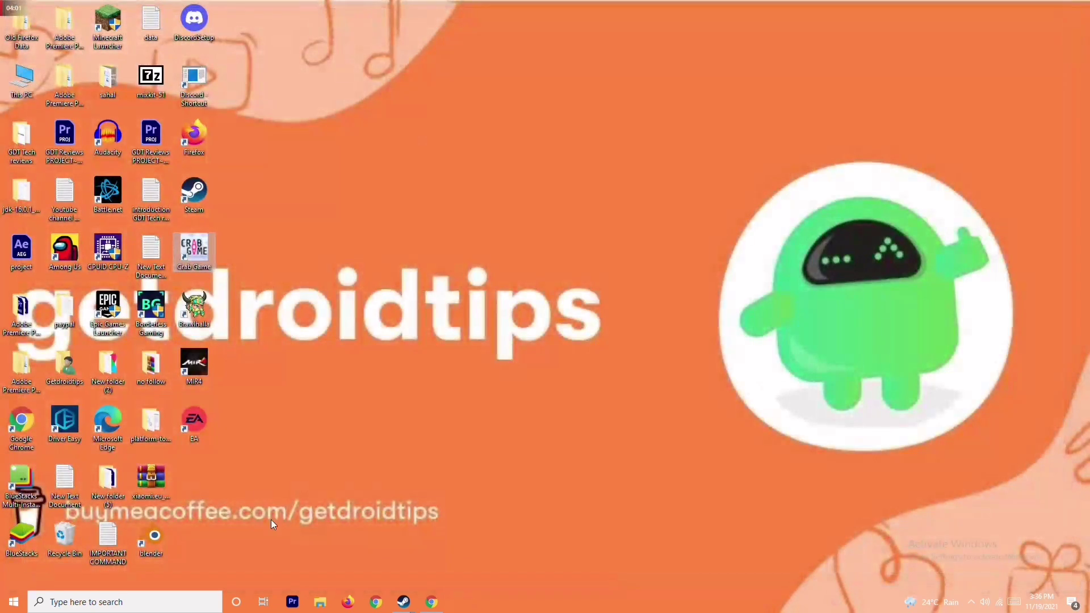
- Restart the computer from Start's power options, then open Settings with Win+I
click(14, 602)
click(14, 577)
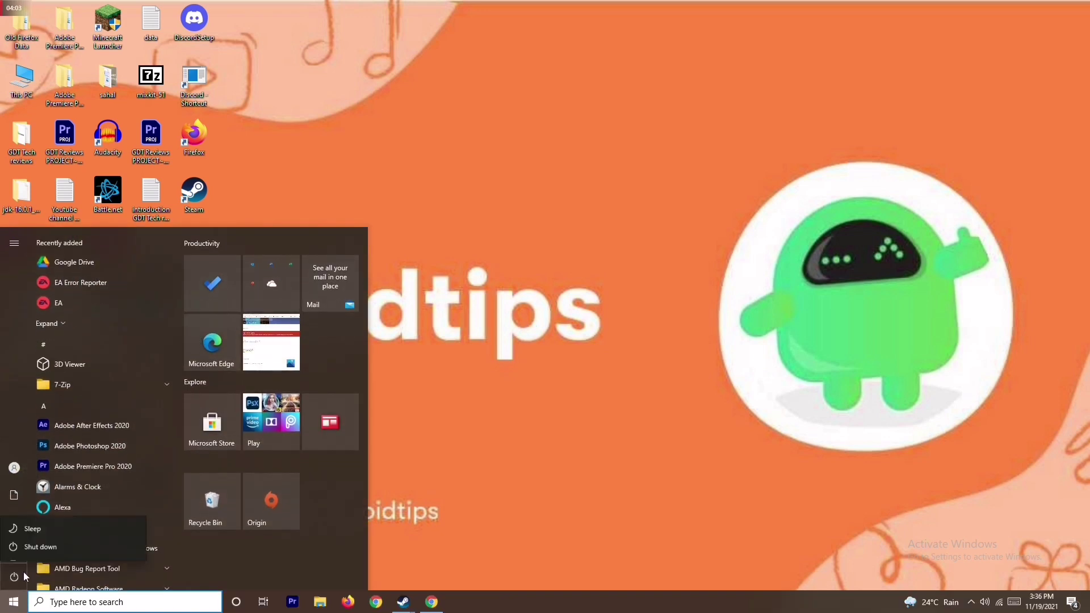
click(570, 401)
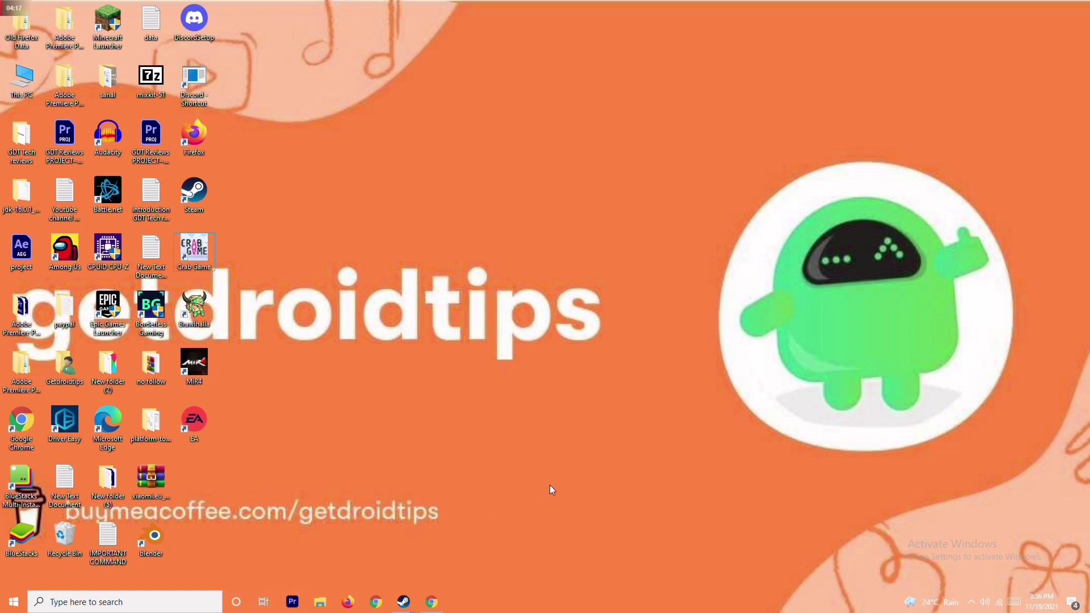
key(super+i)
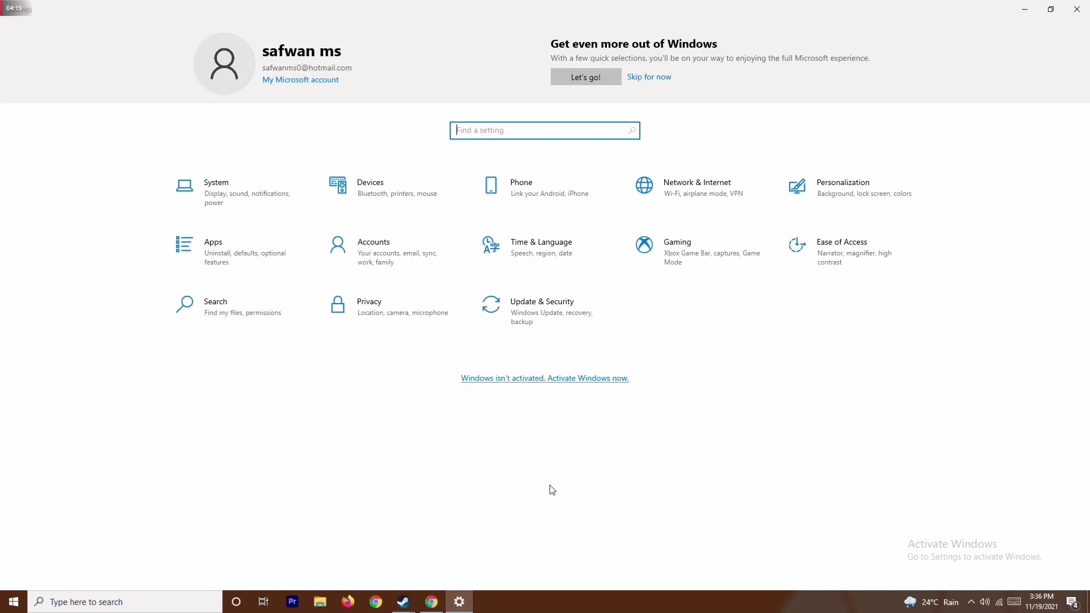
- Go to Update & Security's Windows Security and open Virus & threat protection
click(554, 304)
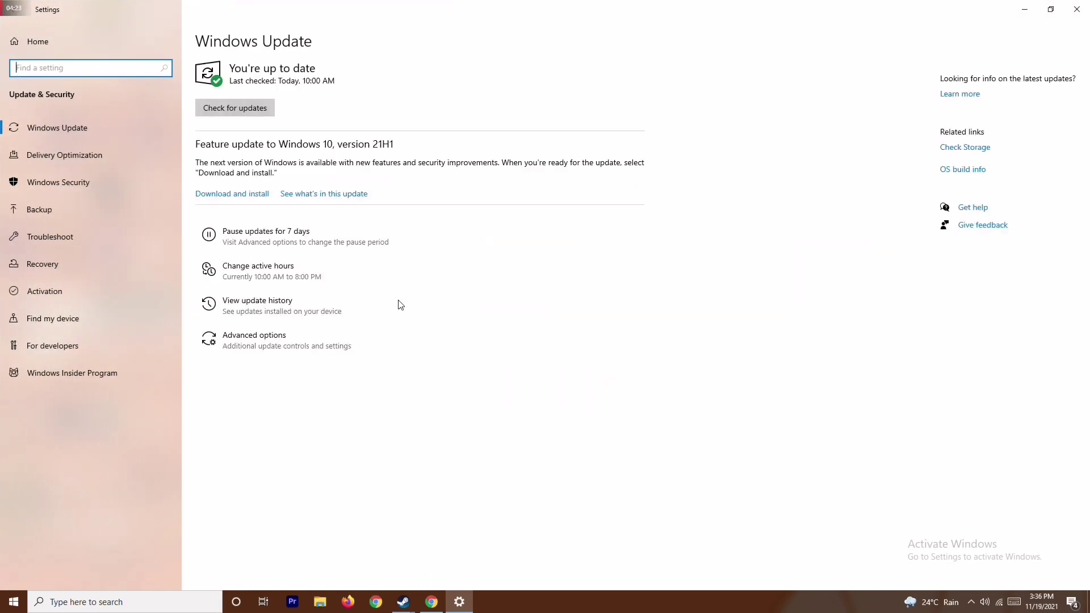
click(71, 185)
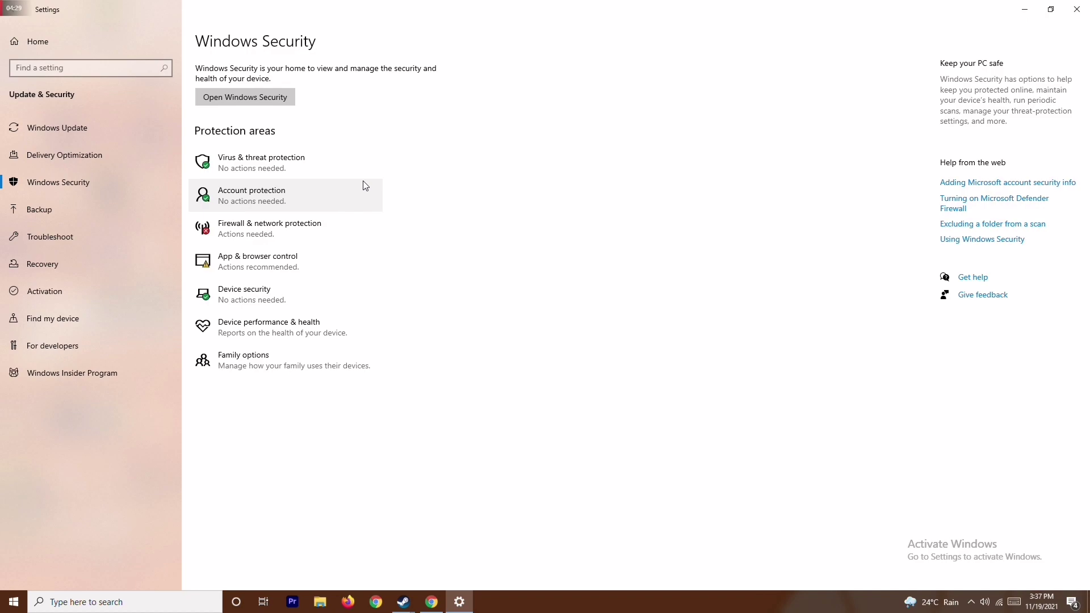
click(329, 163)
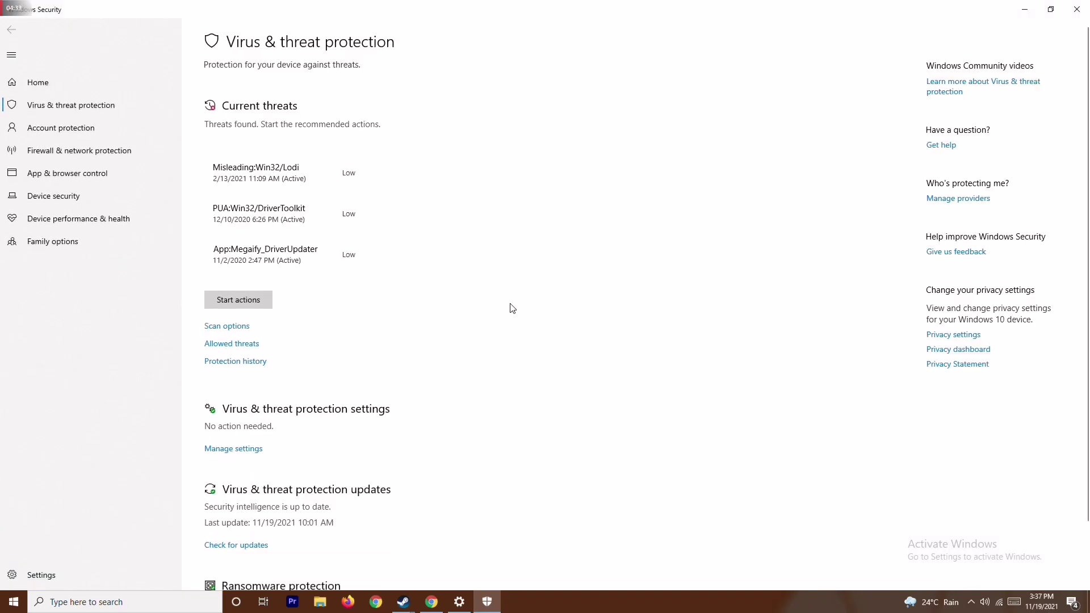
- Switch off Defender real-time protection, approve the prompt, and close Windows Security and Settings
scroll(511, 310, down, 2)
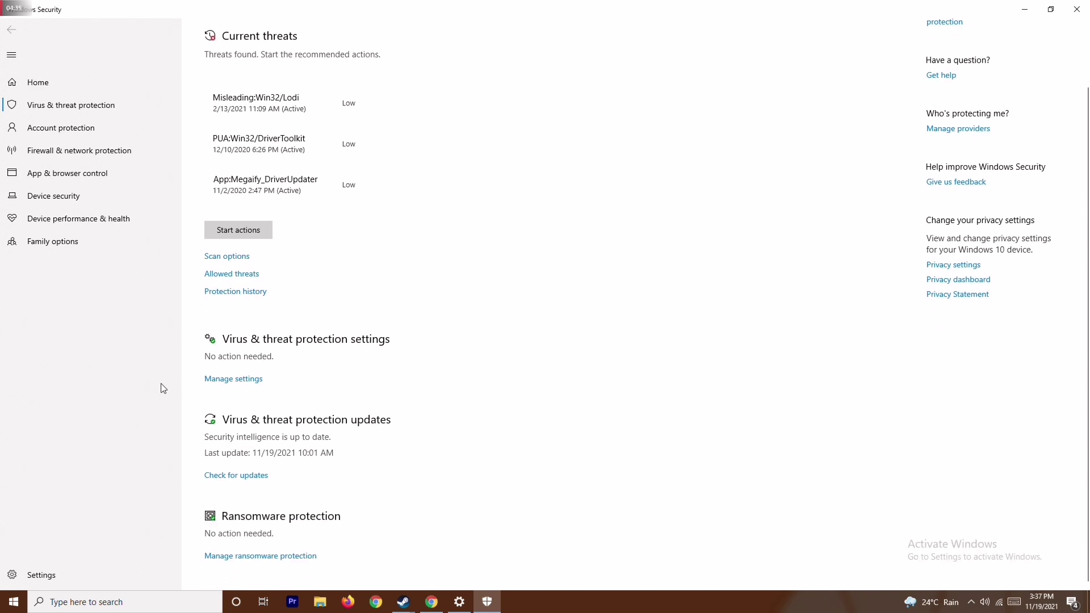
click(243, 386)
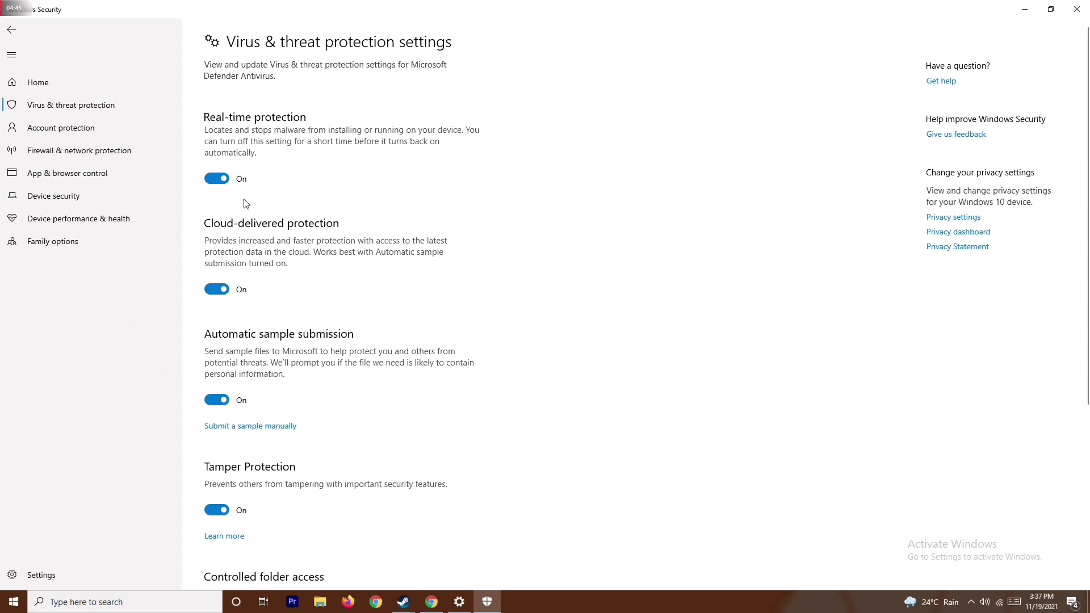
click(221, 179)
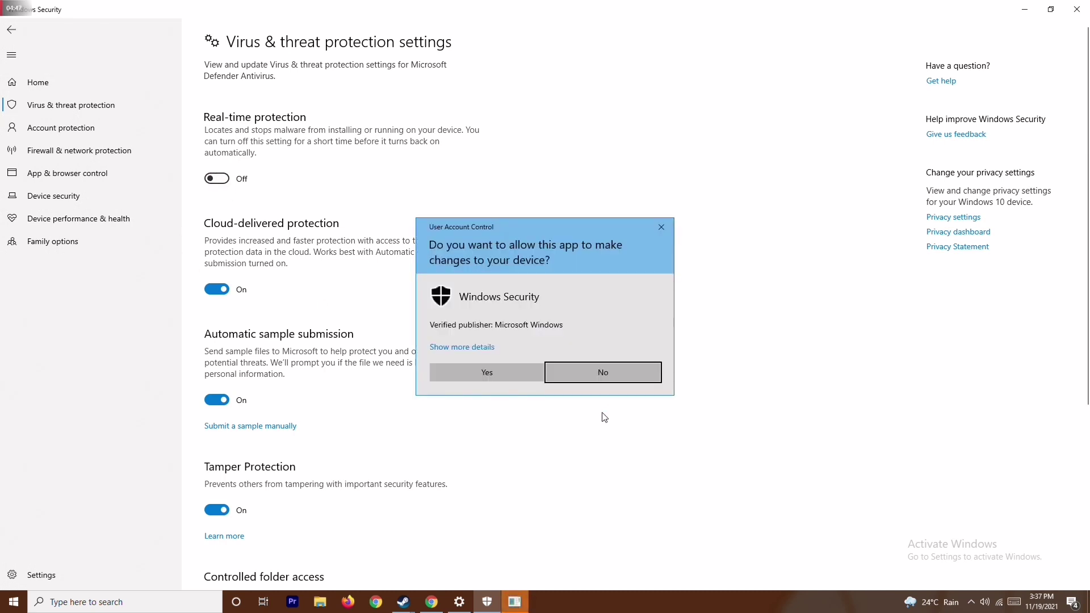
click(495, 373)
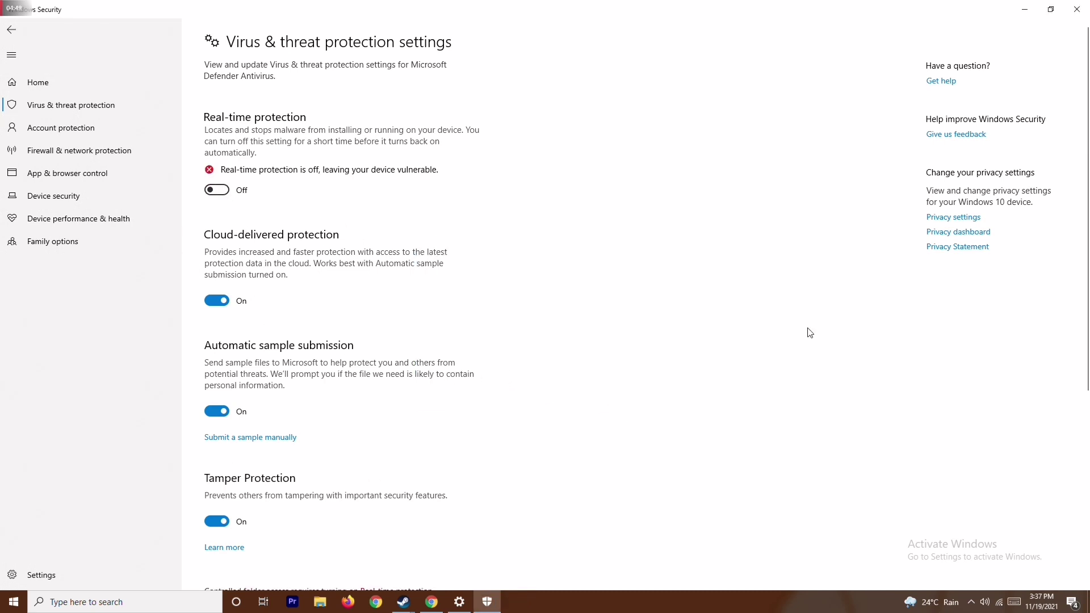
click(1077, 9)
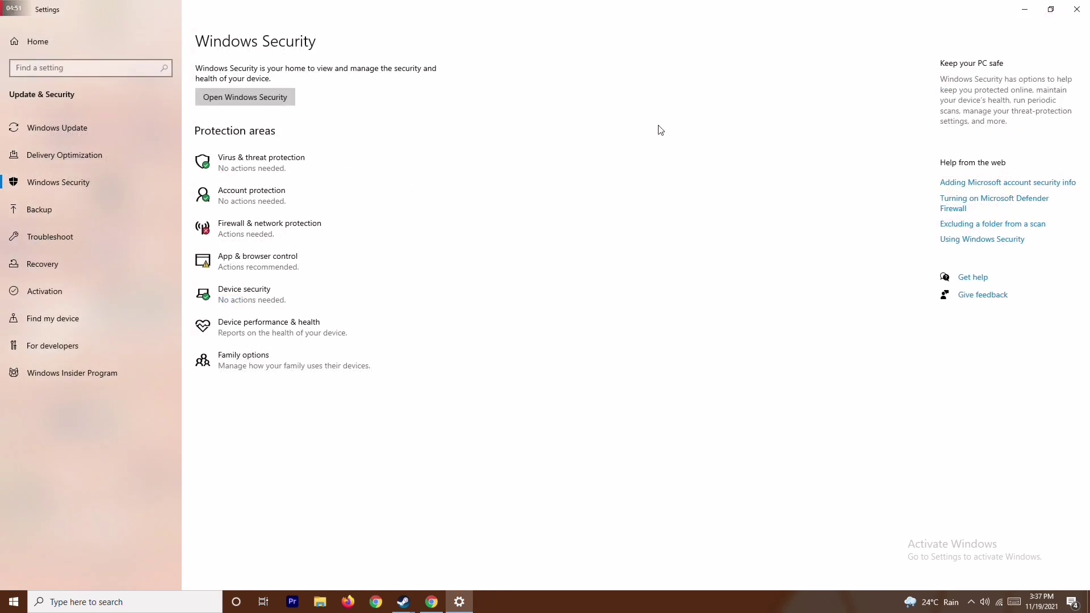
click(1077, 9)
right_click(438, 261)
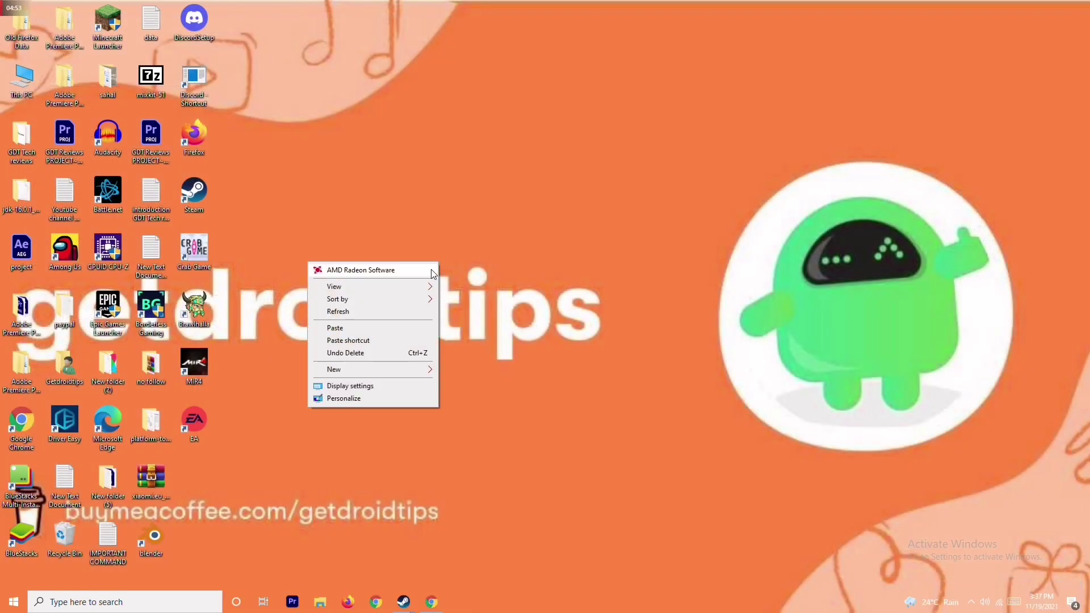